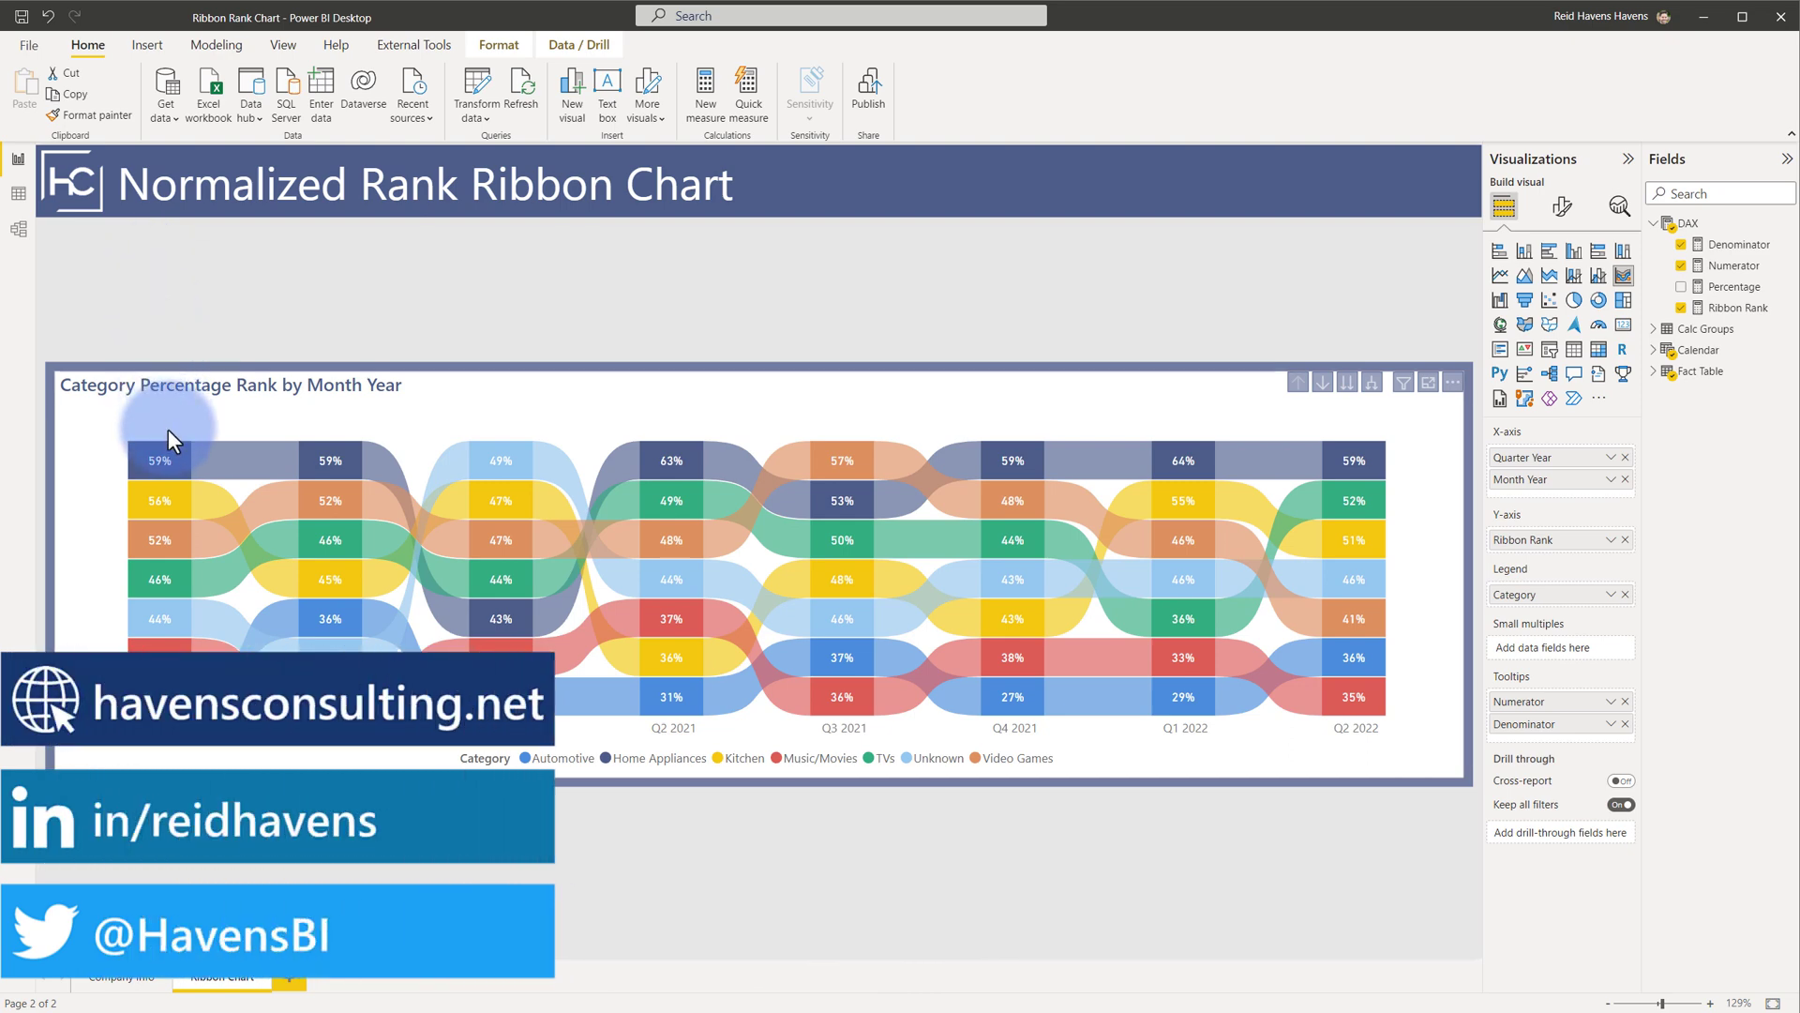
- Inspect the Q3 2020 tooltips showing Numerator, Denominator and each category's Ribbon Rank percentage
mouse_move(167, 429)
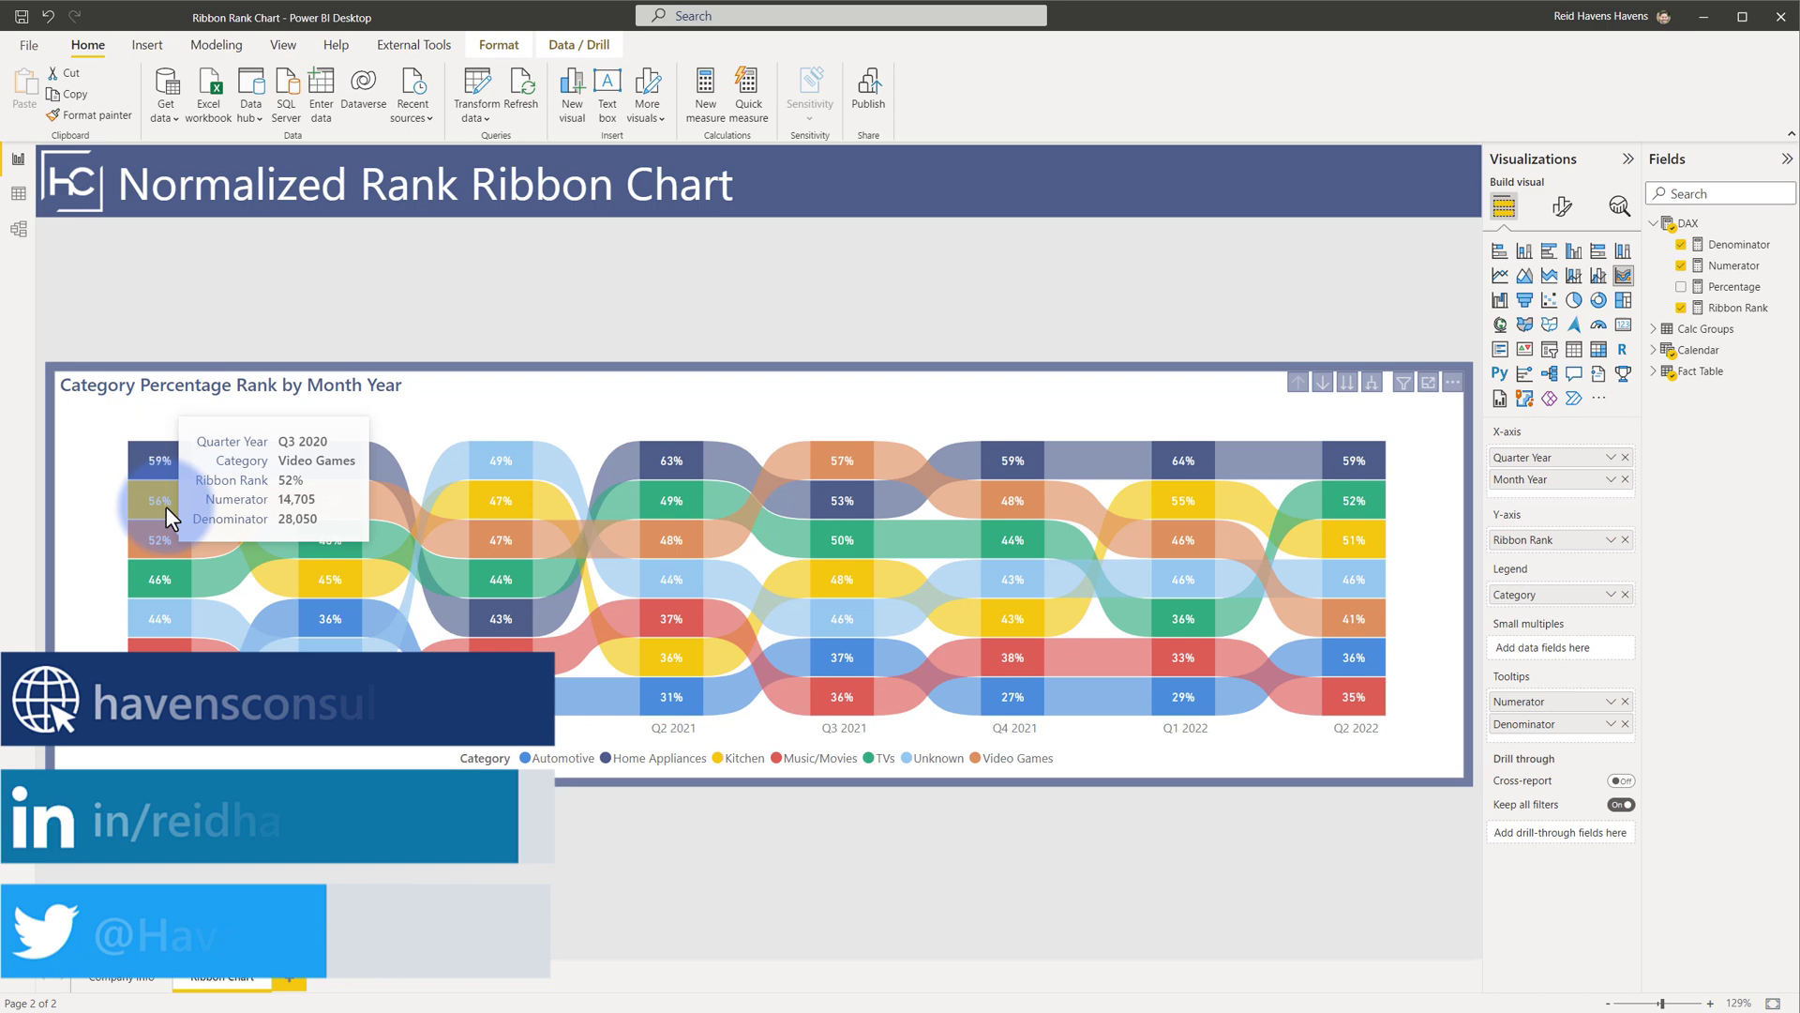
mouse_move(165, 565)
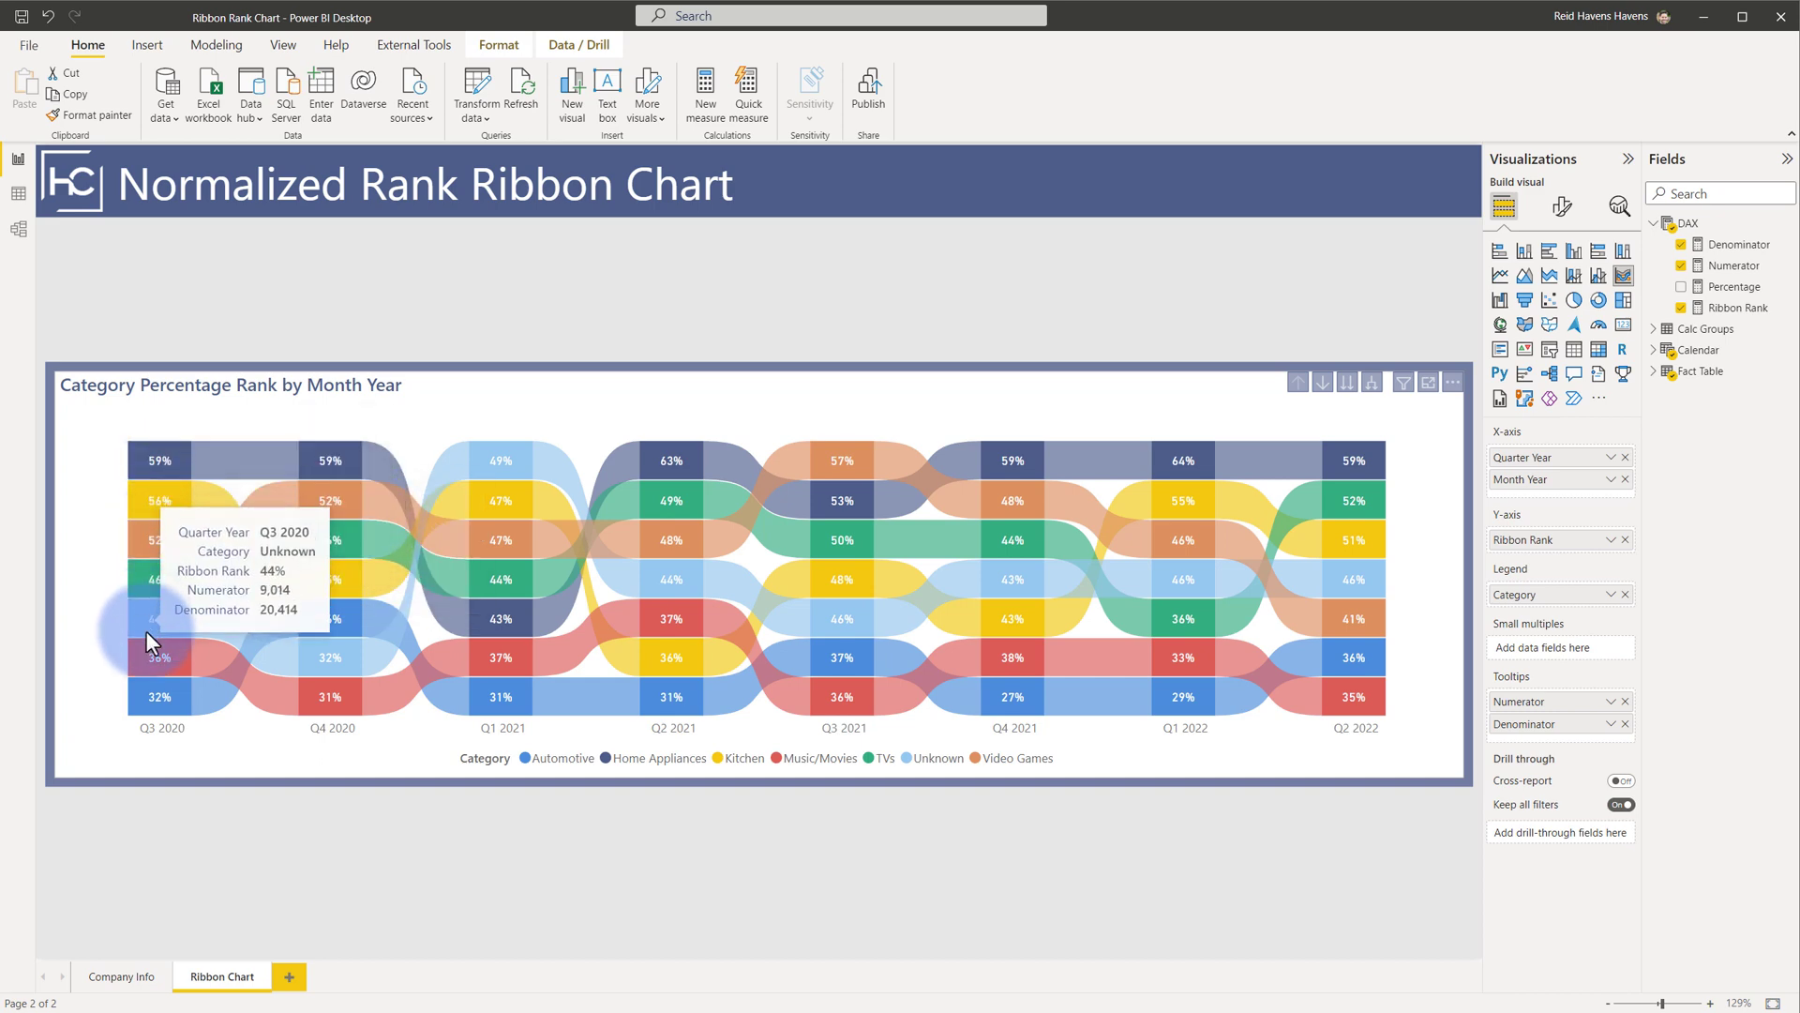
mouse_move(152, 689)
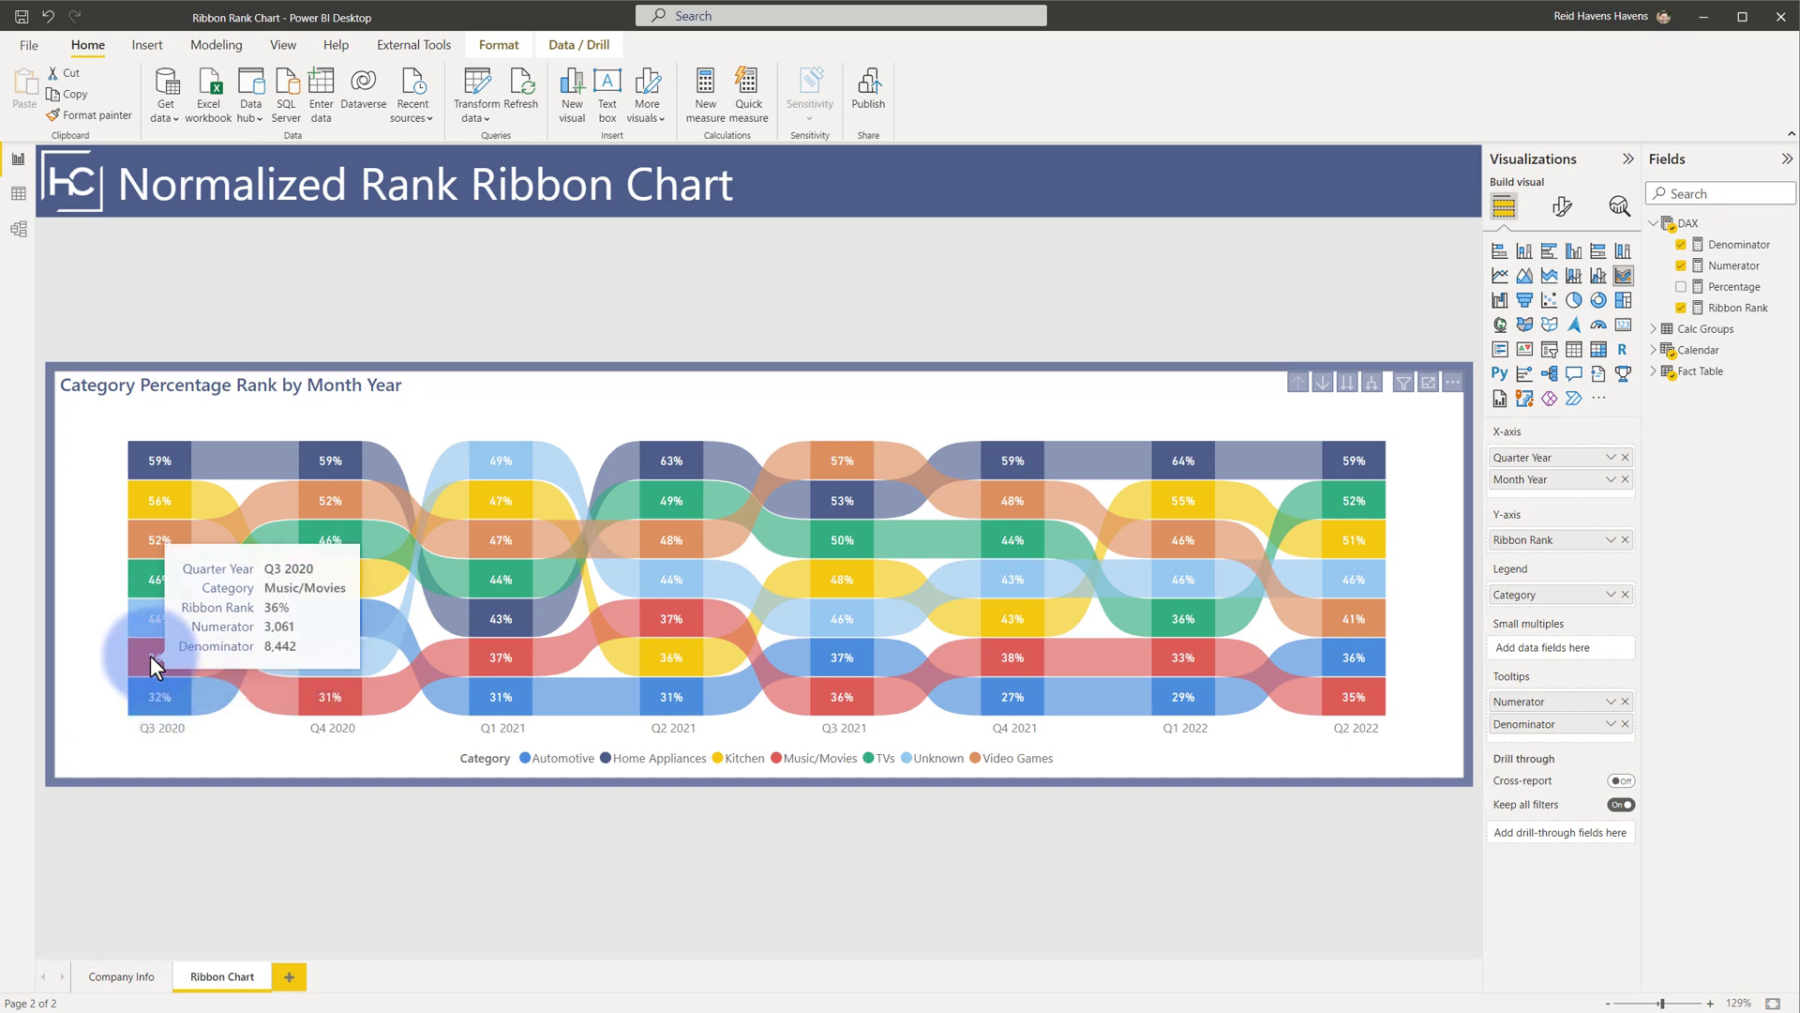
mouse_move(150, 598)
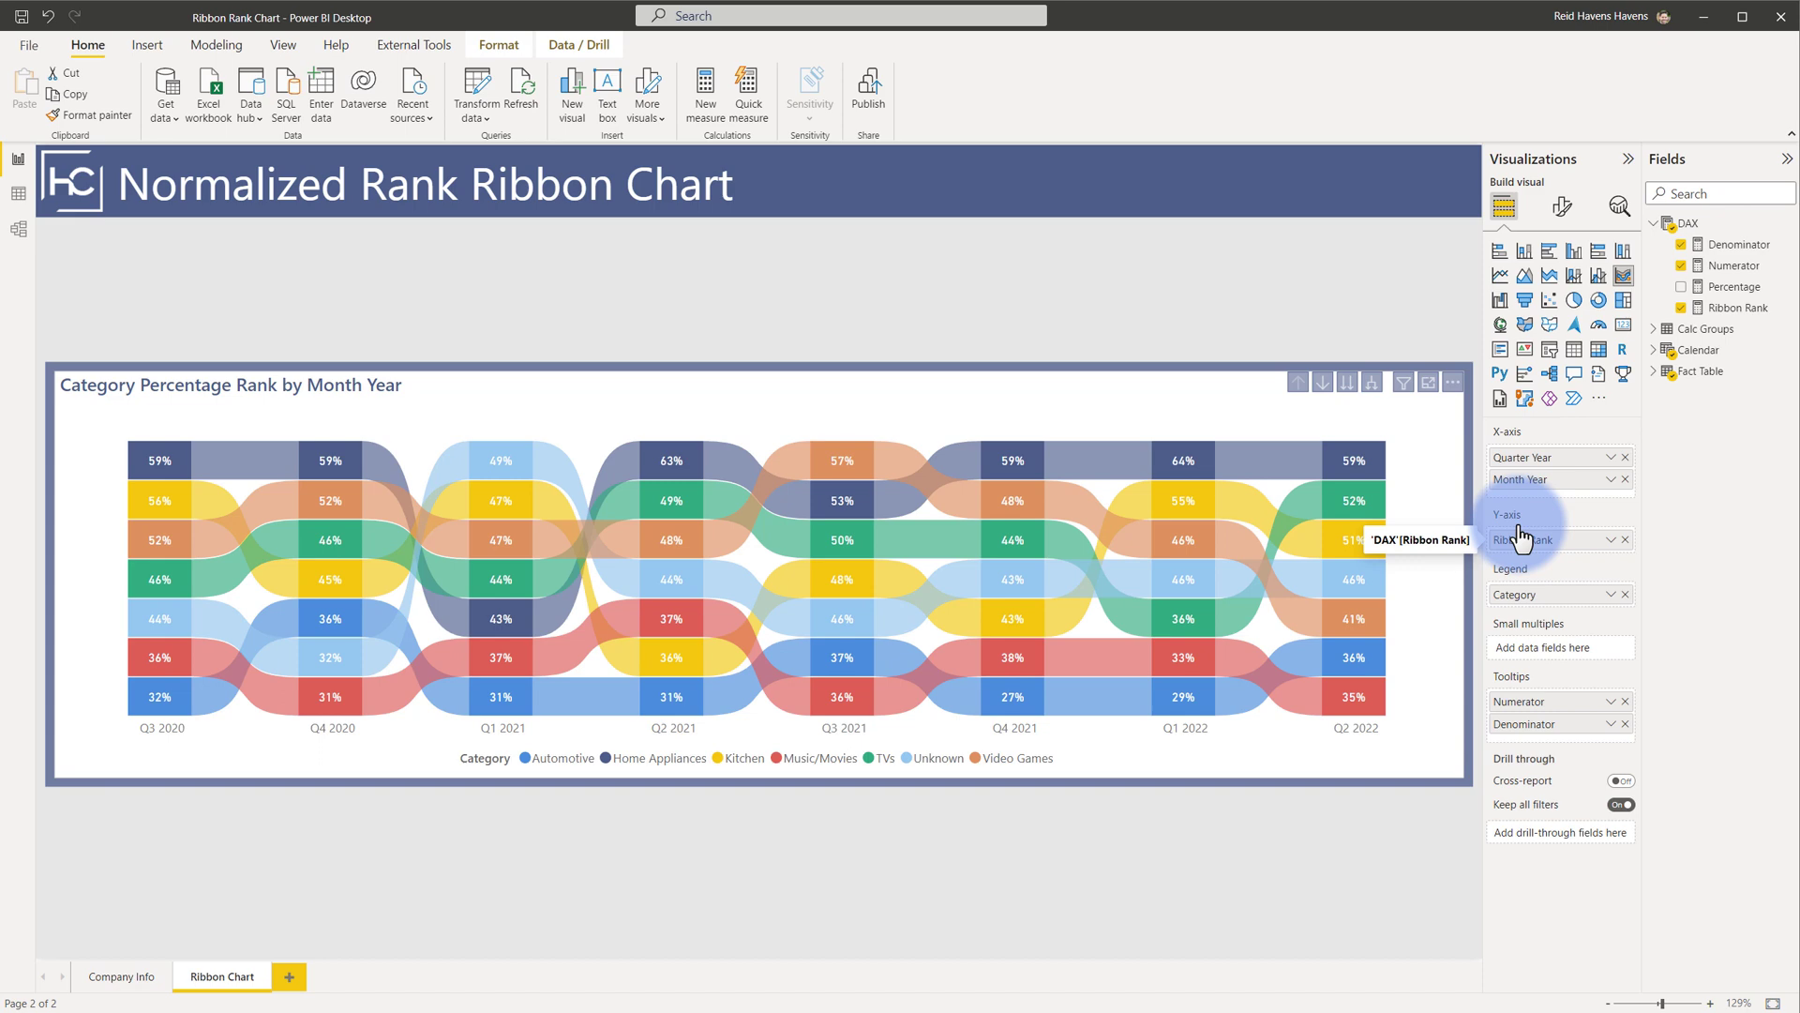
- Review the Ribbon Rank DAX: the Percentage variable, the RANKX expression, and the IF adding 1 to the rank
left_click(1738, 308)
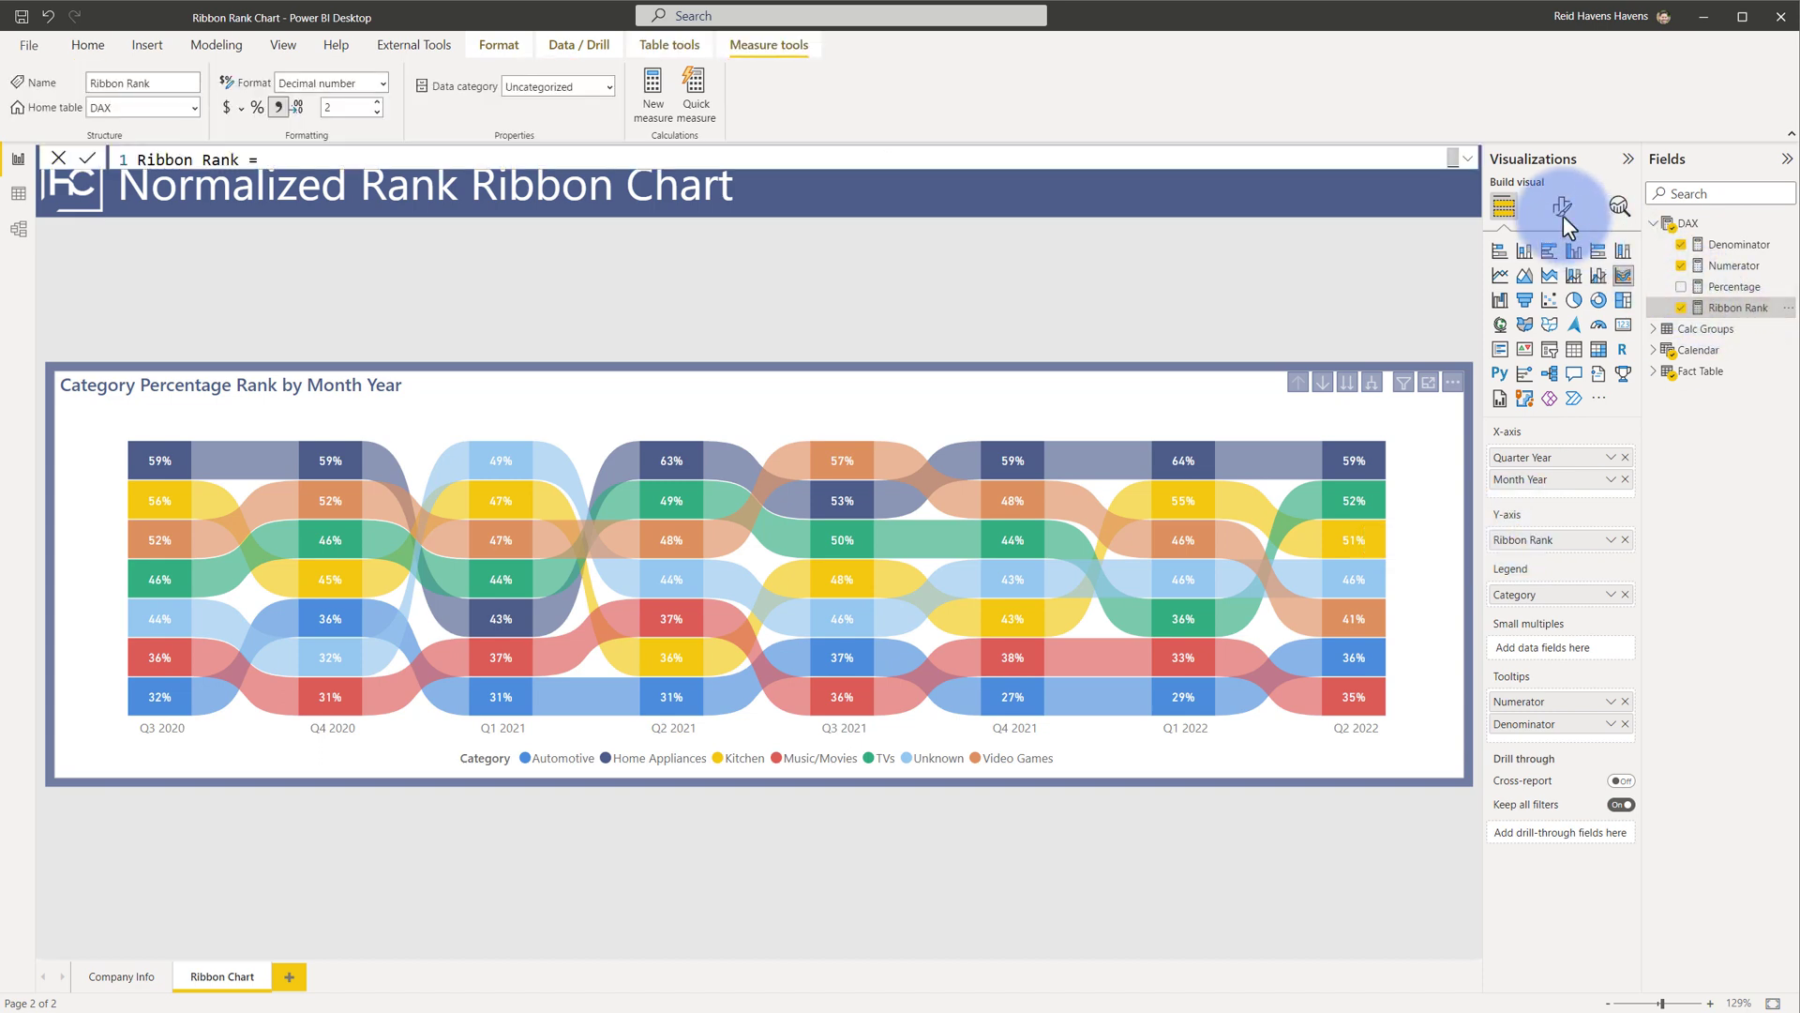
left_click(1468, 161)
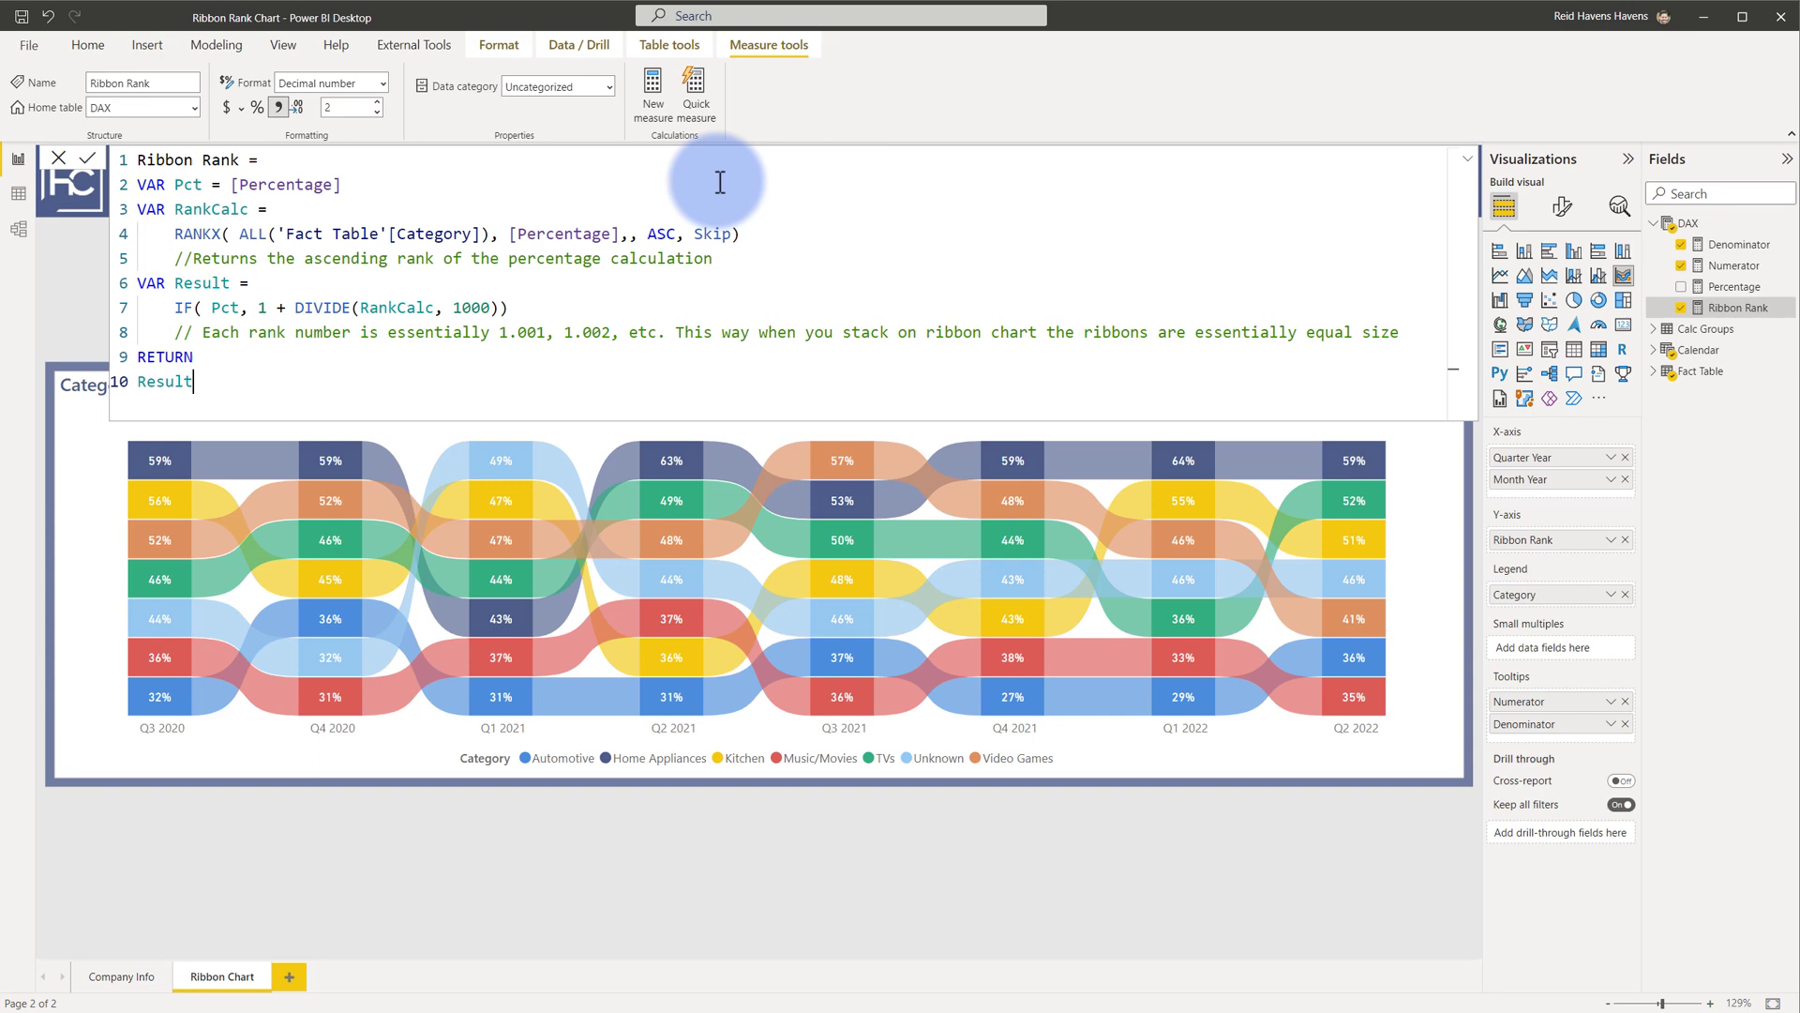
left_click_drag(365, 191, 239, 192)
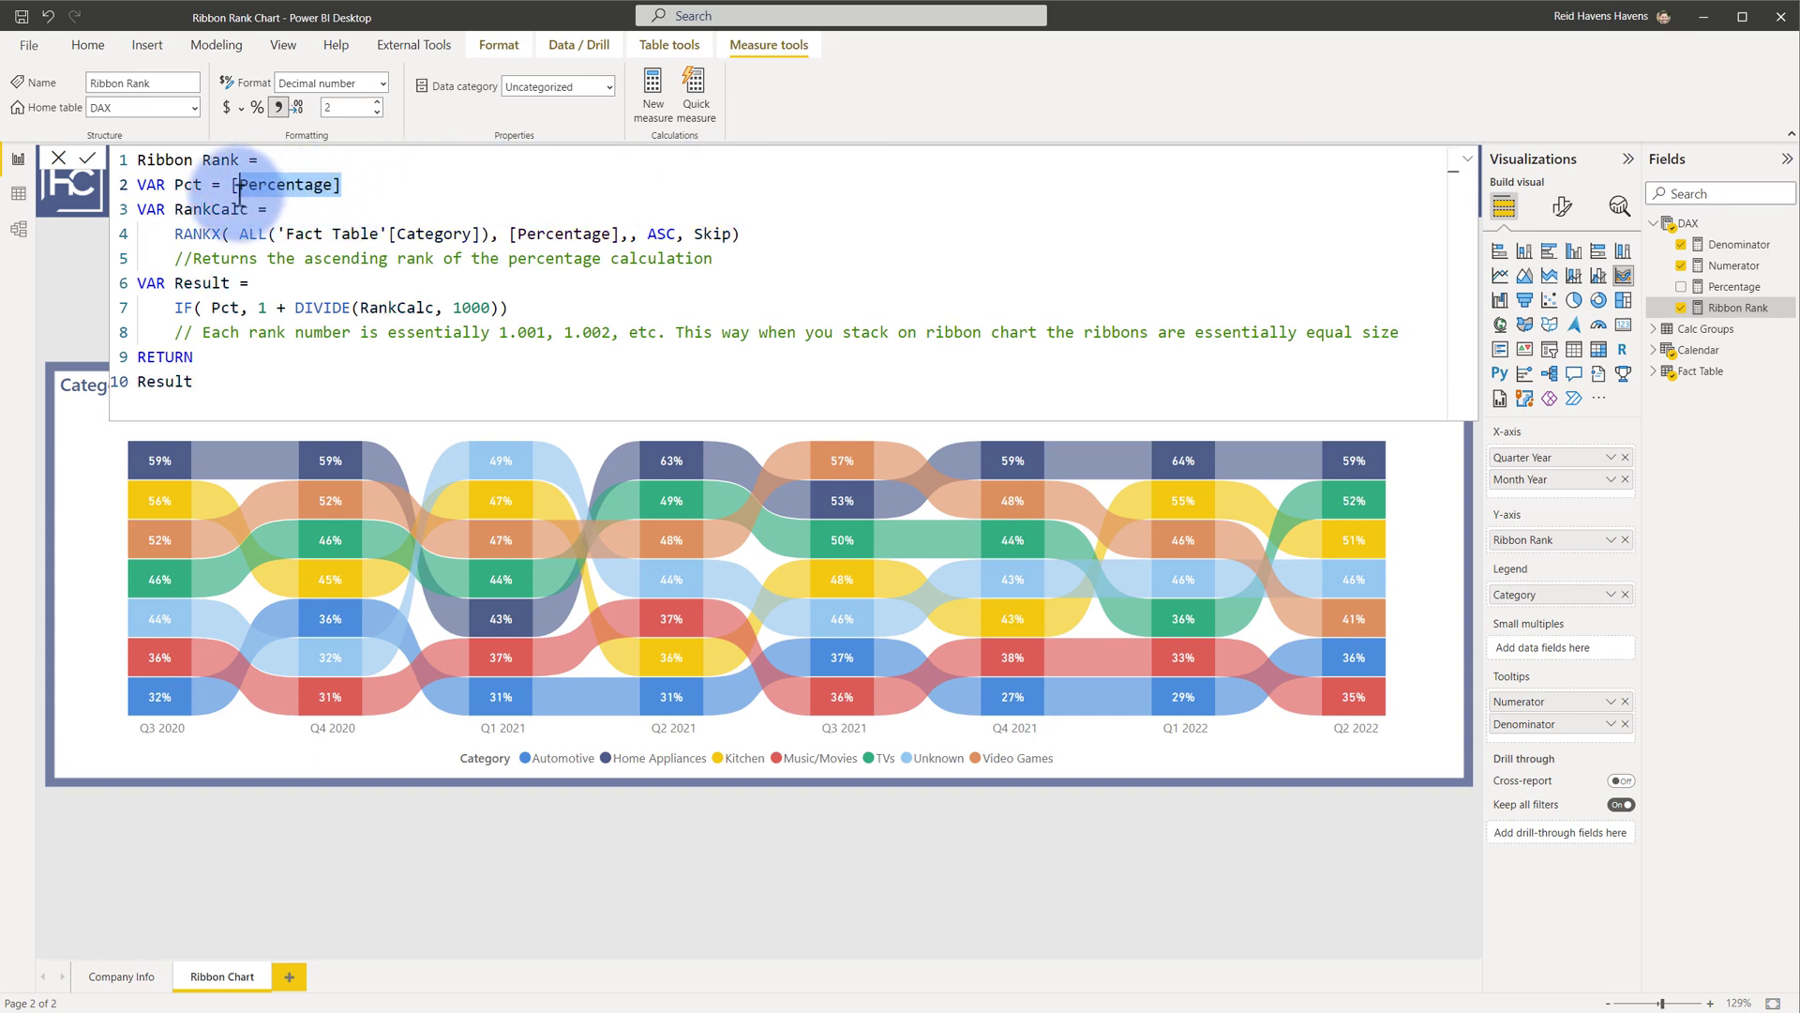
double_click(197, 233)
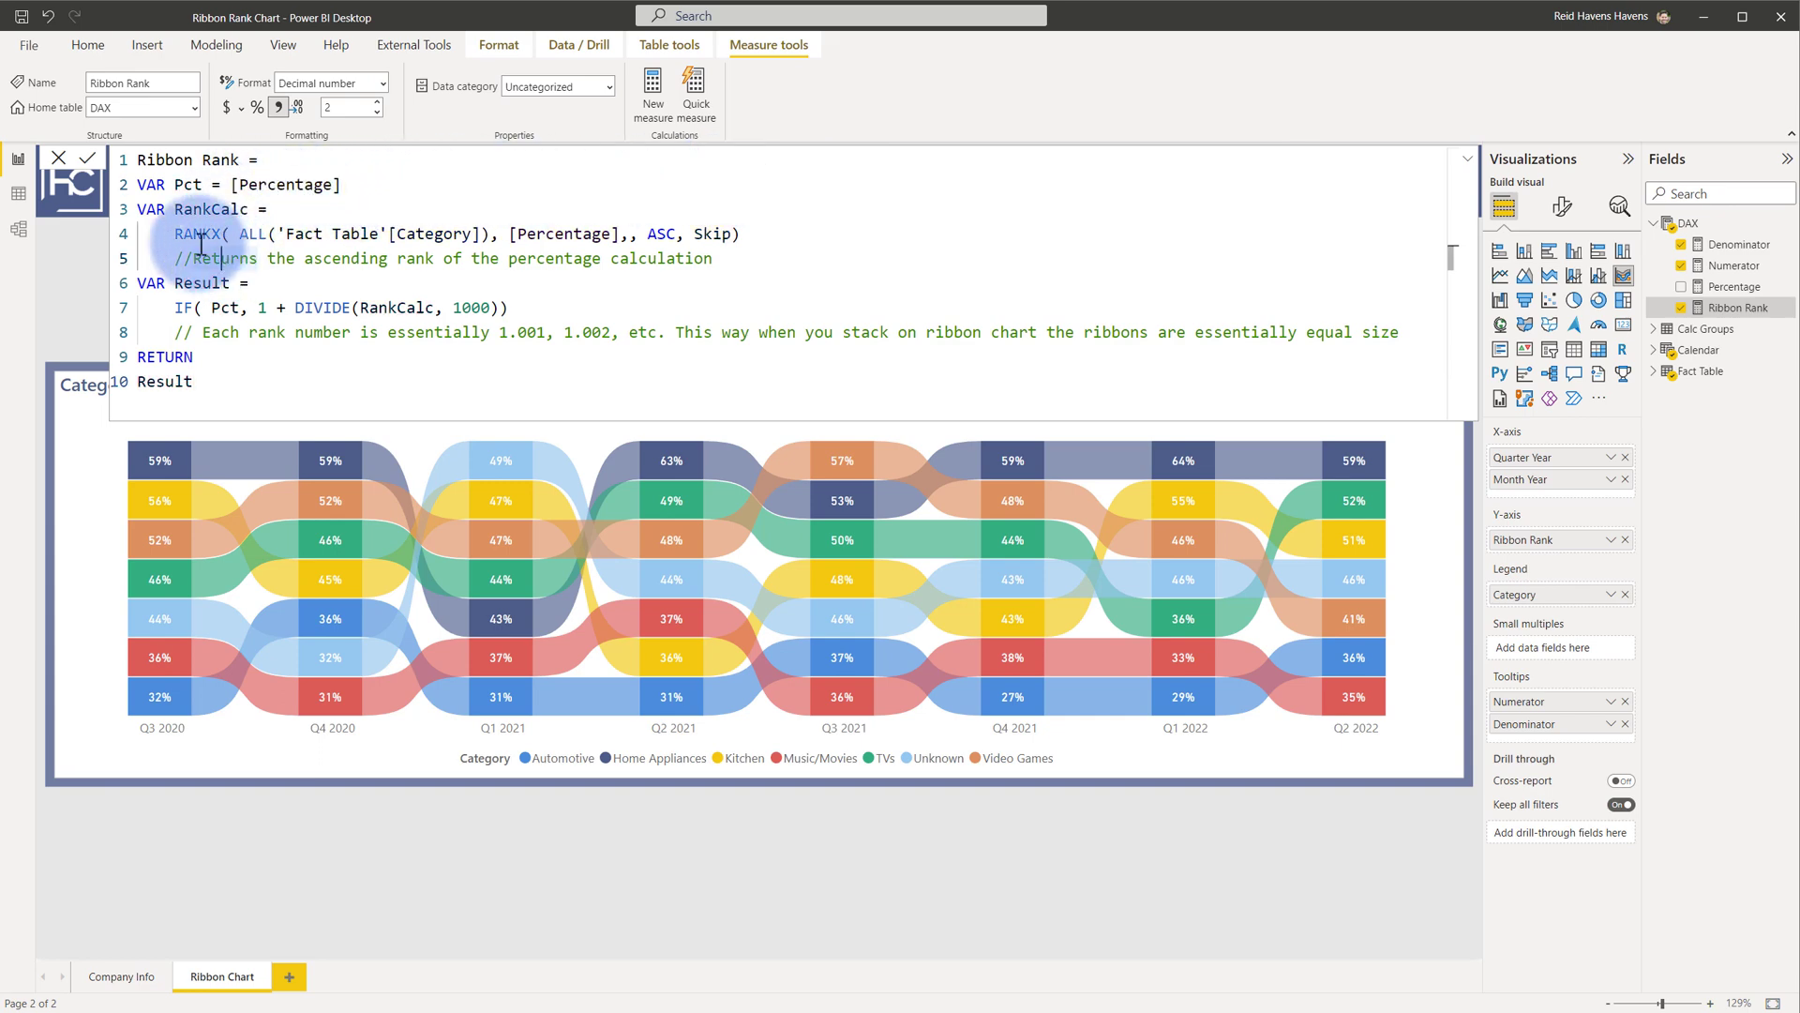
left_click(816, 226, "shift")
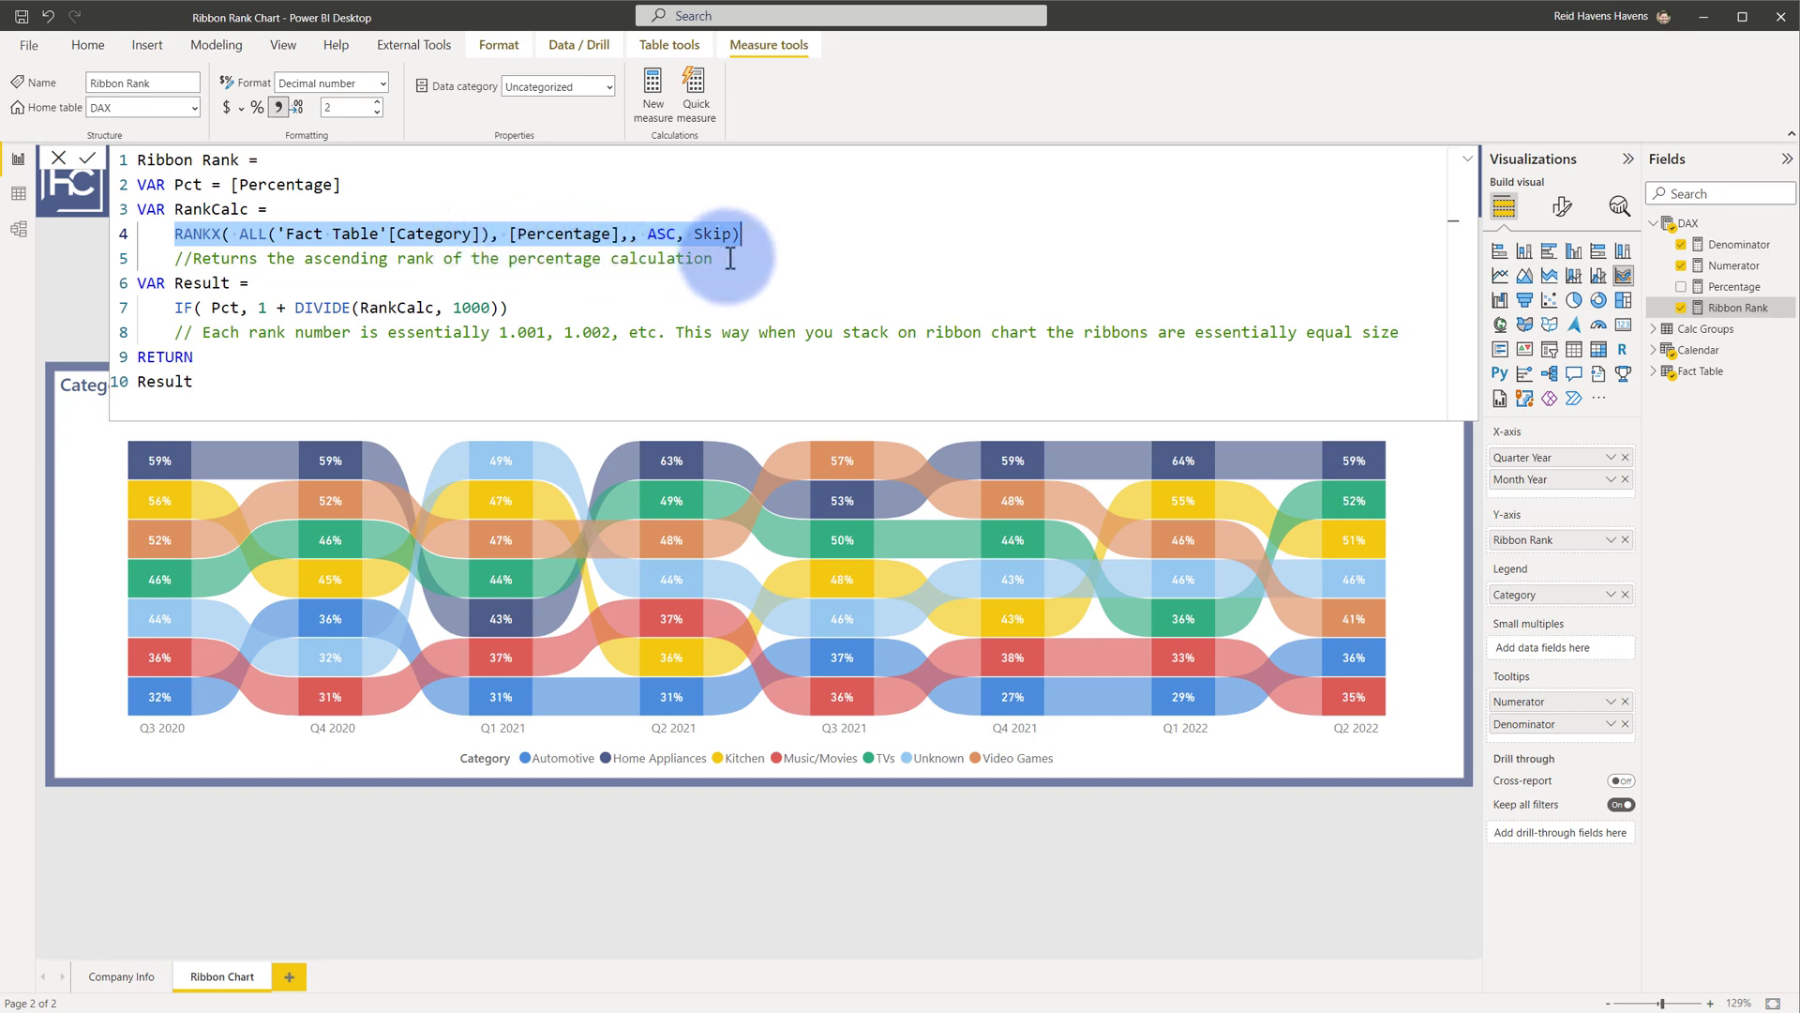
left_click(183, 305)
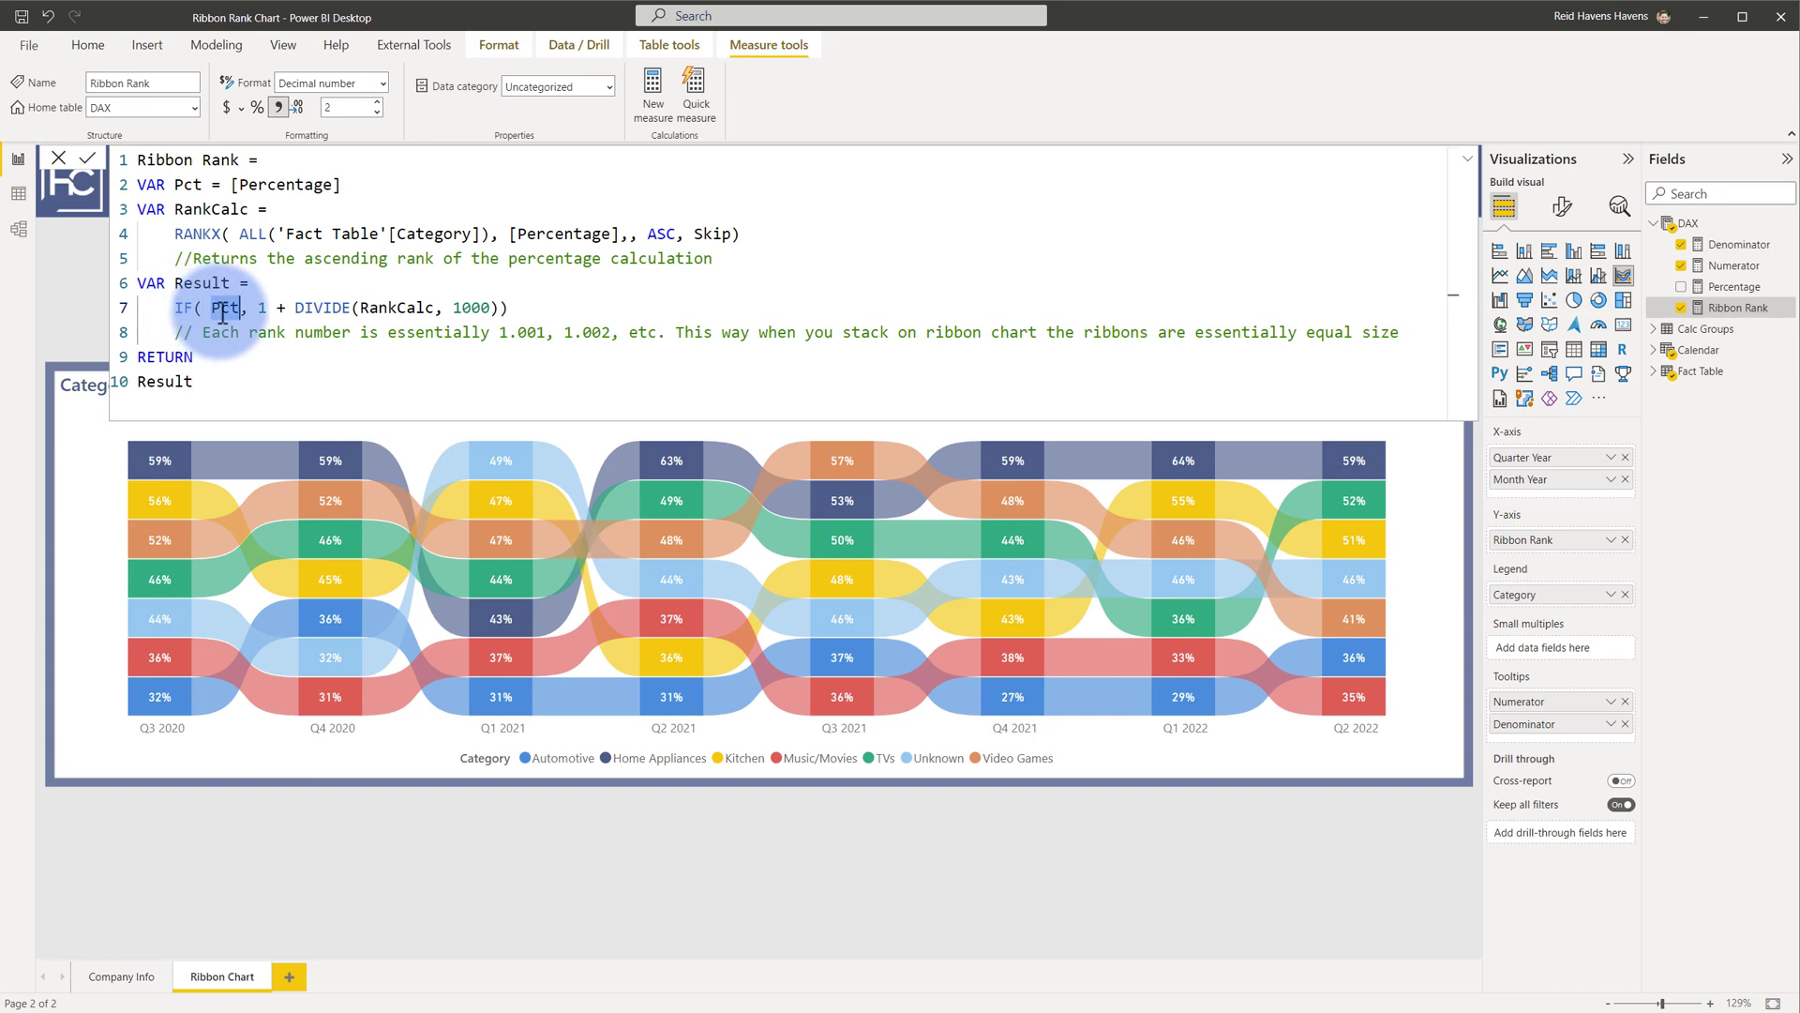
left_click_drag(260, 310, 268, 309)
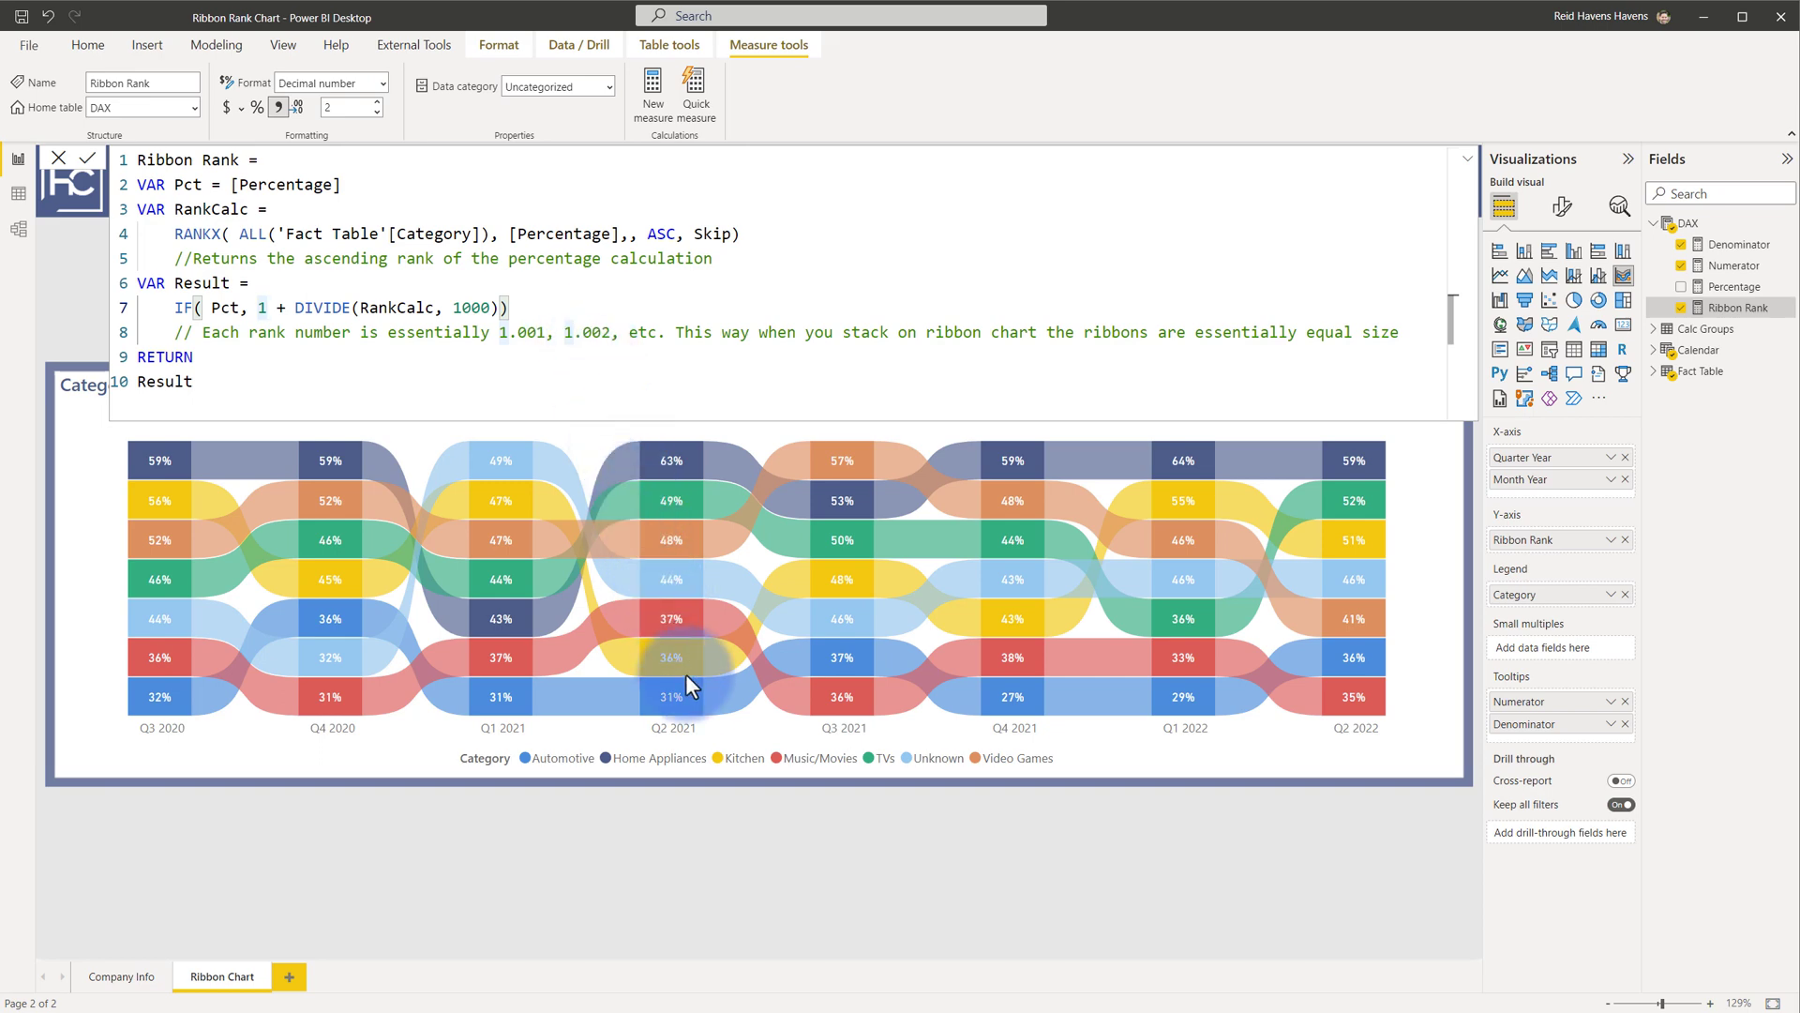
mouse_move(690, 694)
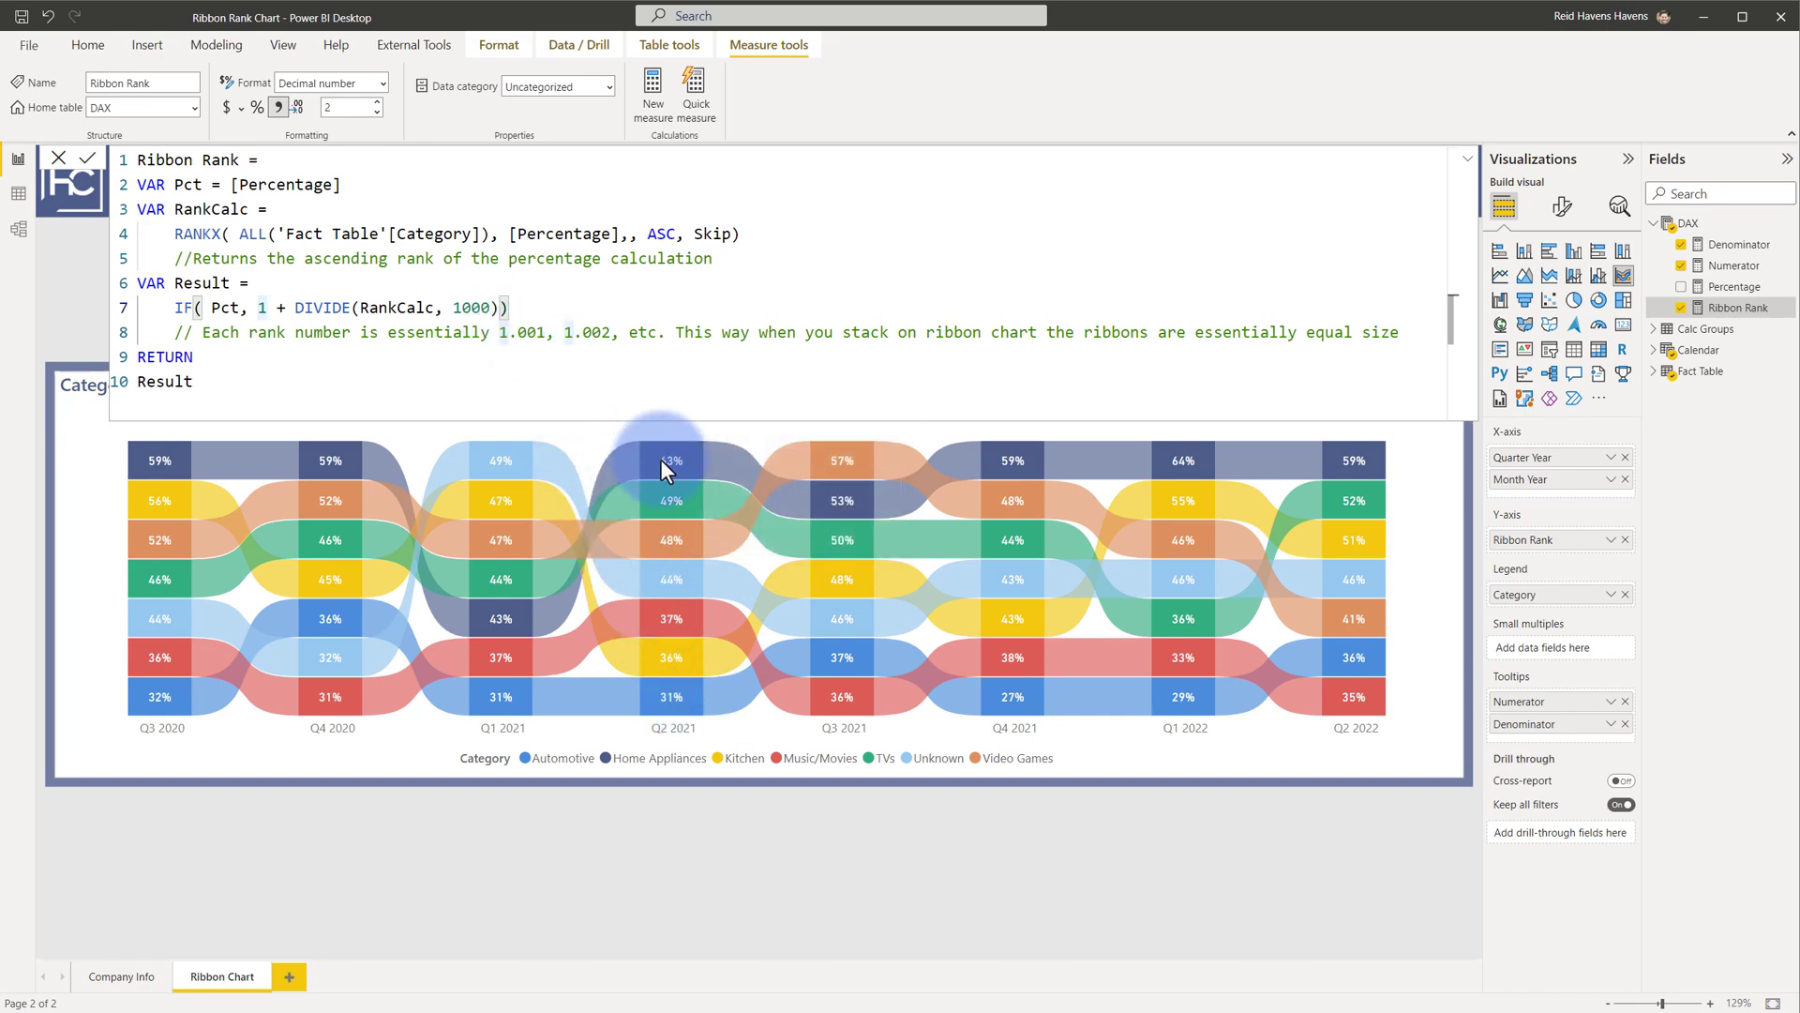
mouse_move(661, 464)
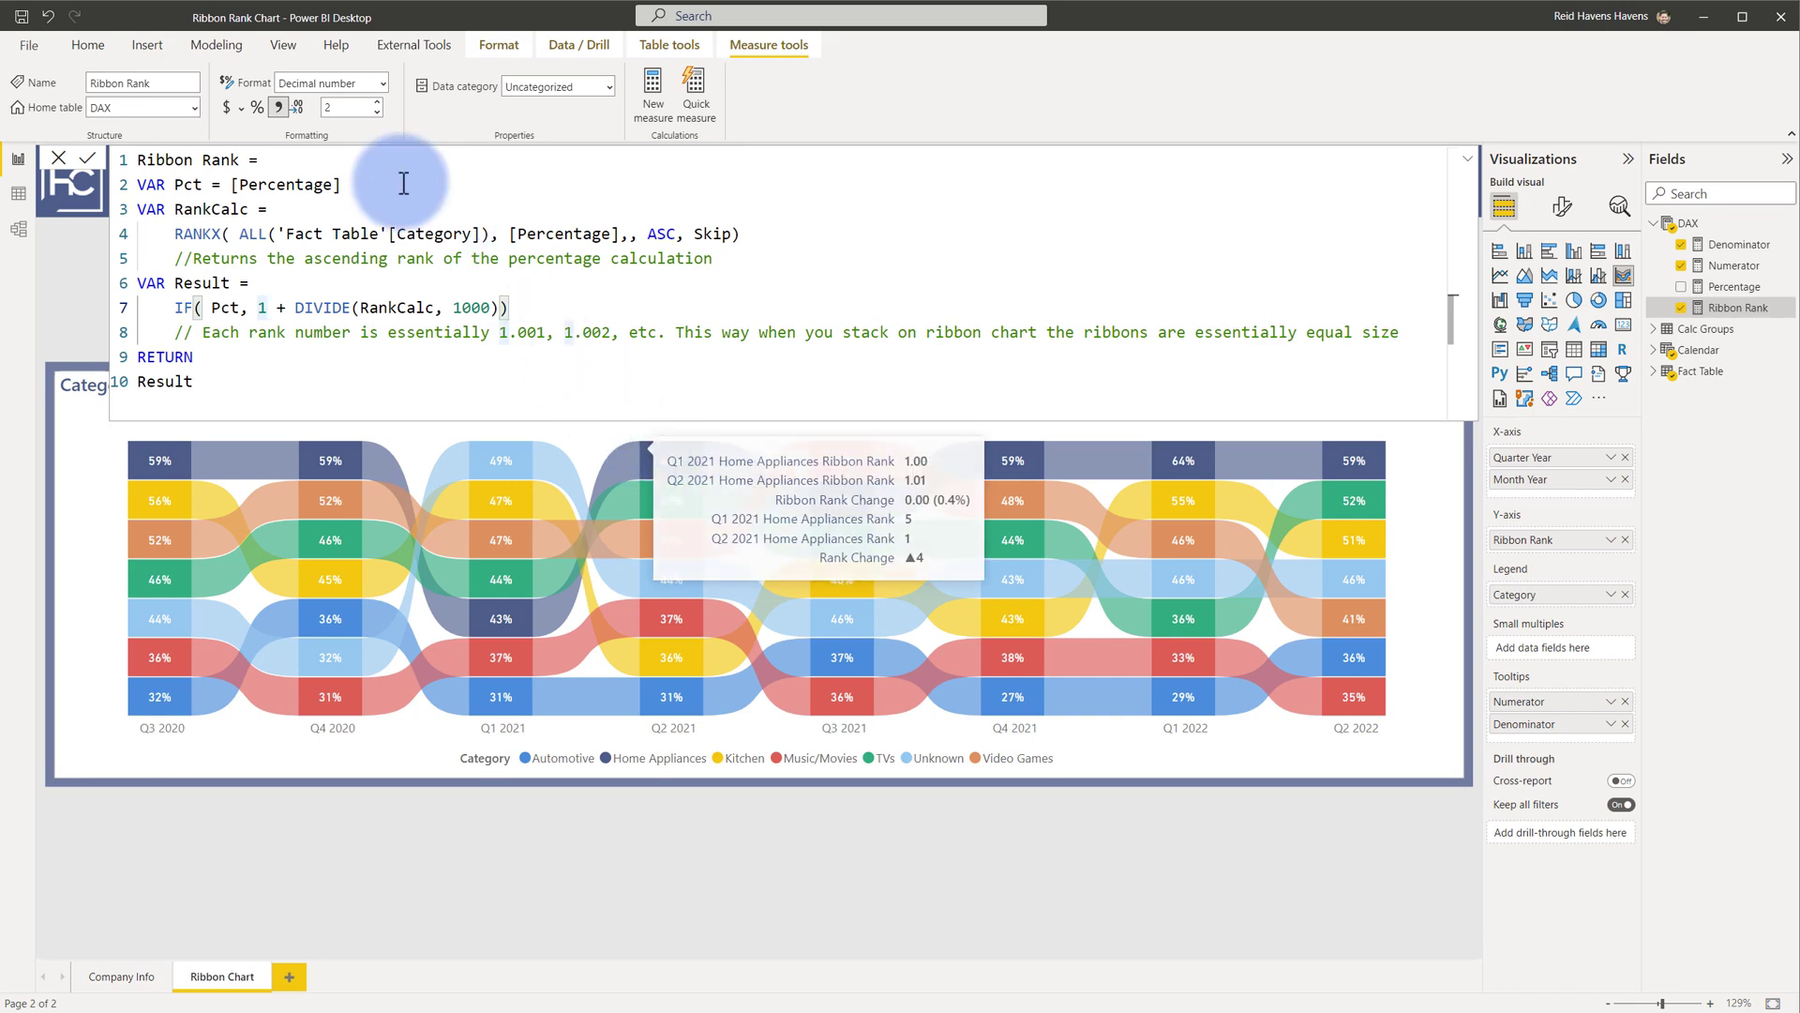
left_click(279, 49)
- Show the chart's filters and clear the calculation-group Name filter
left_click(683, 93)
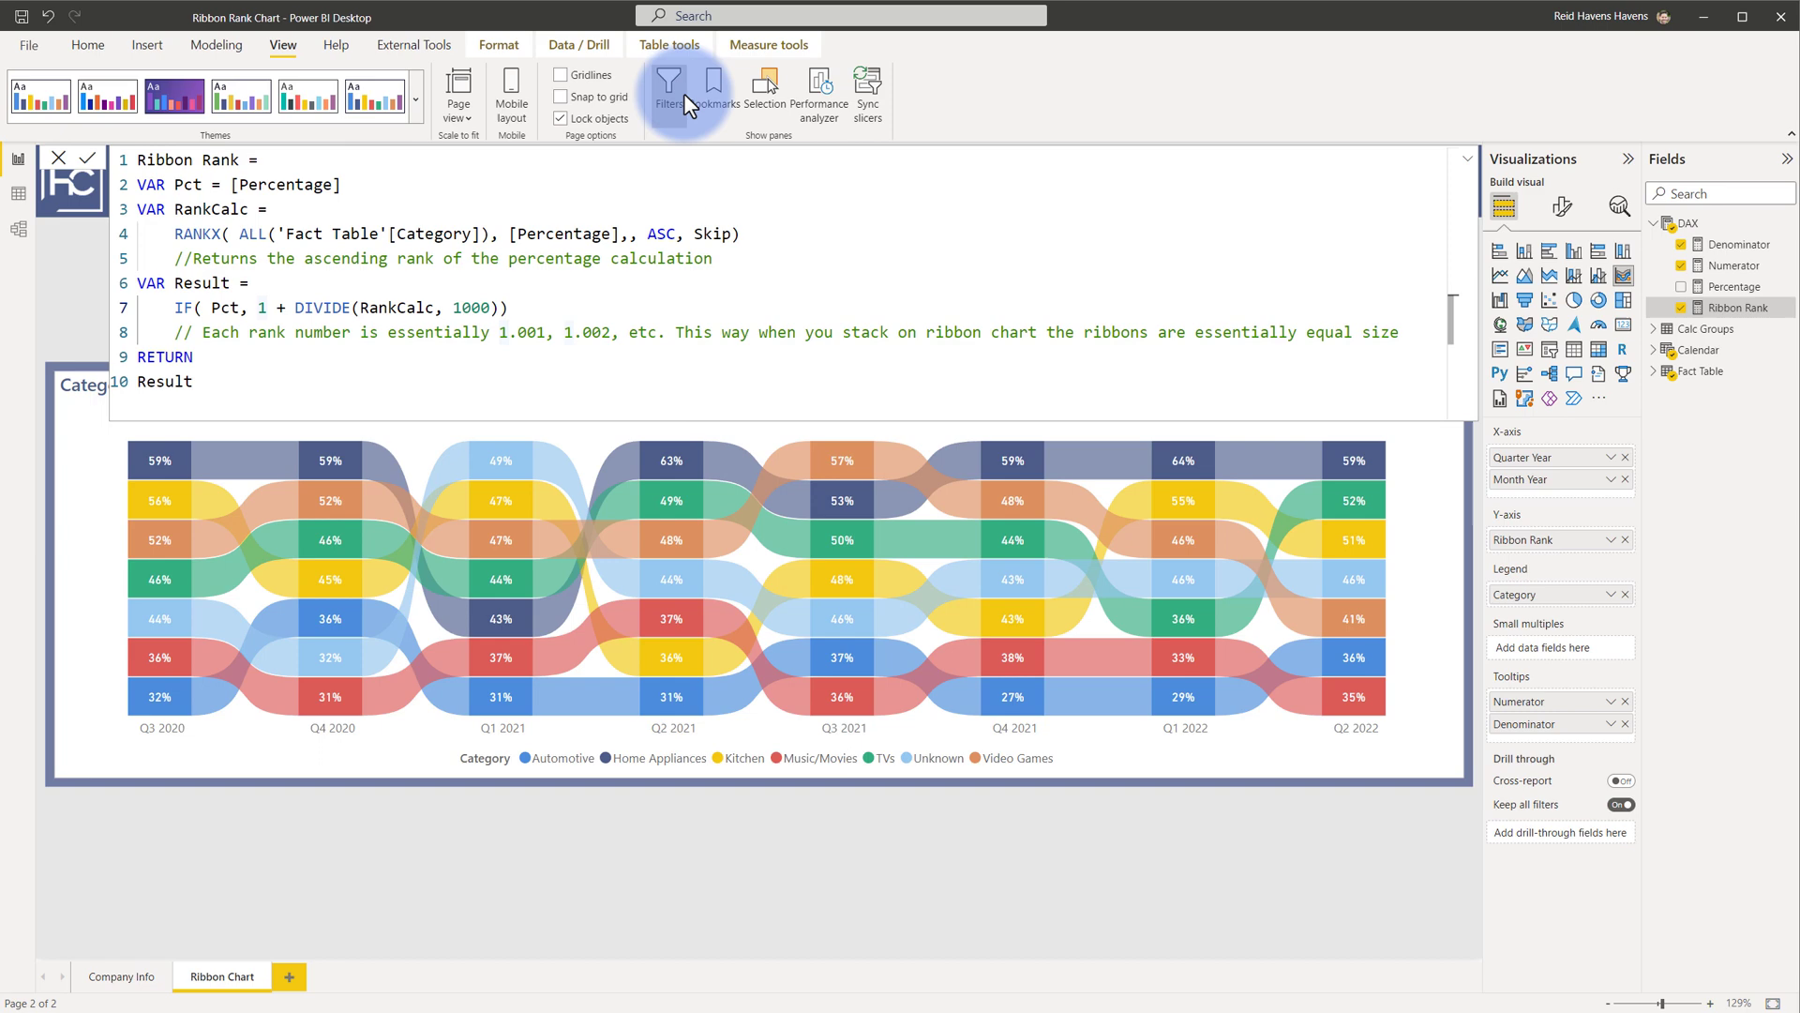
left_click(1468, 159)
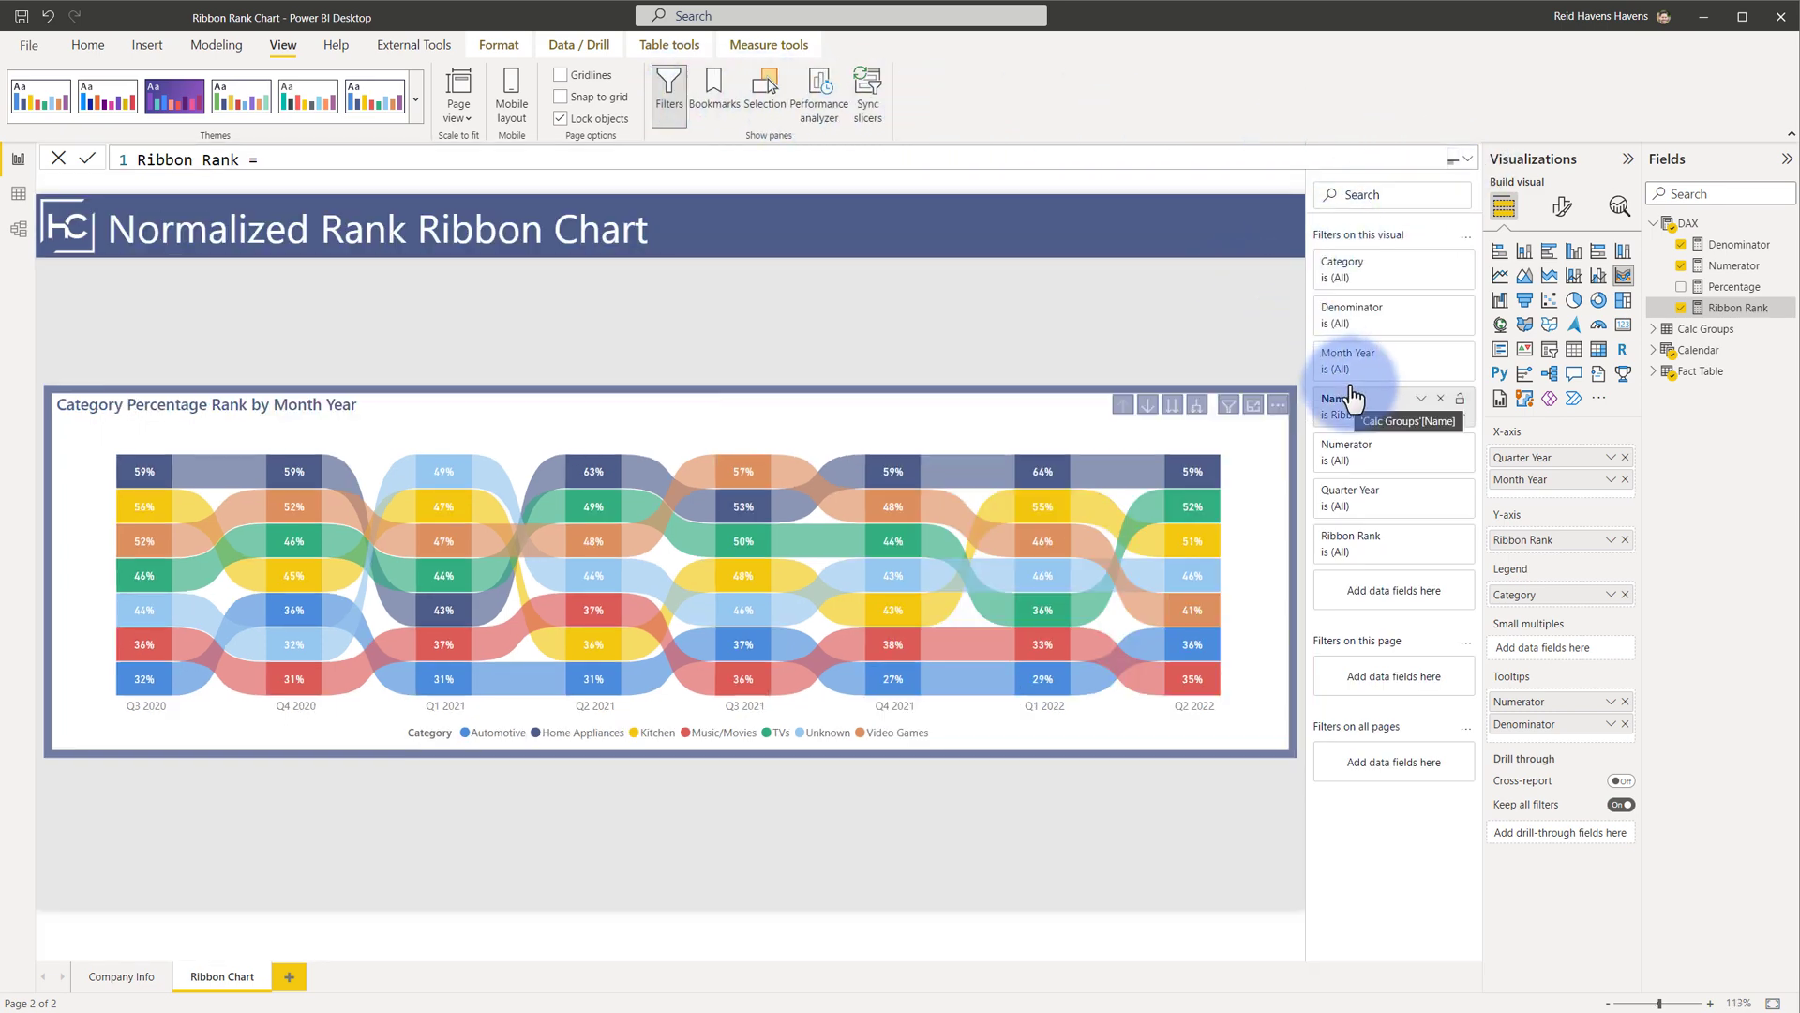
left_click(1440, 416)
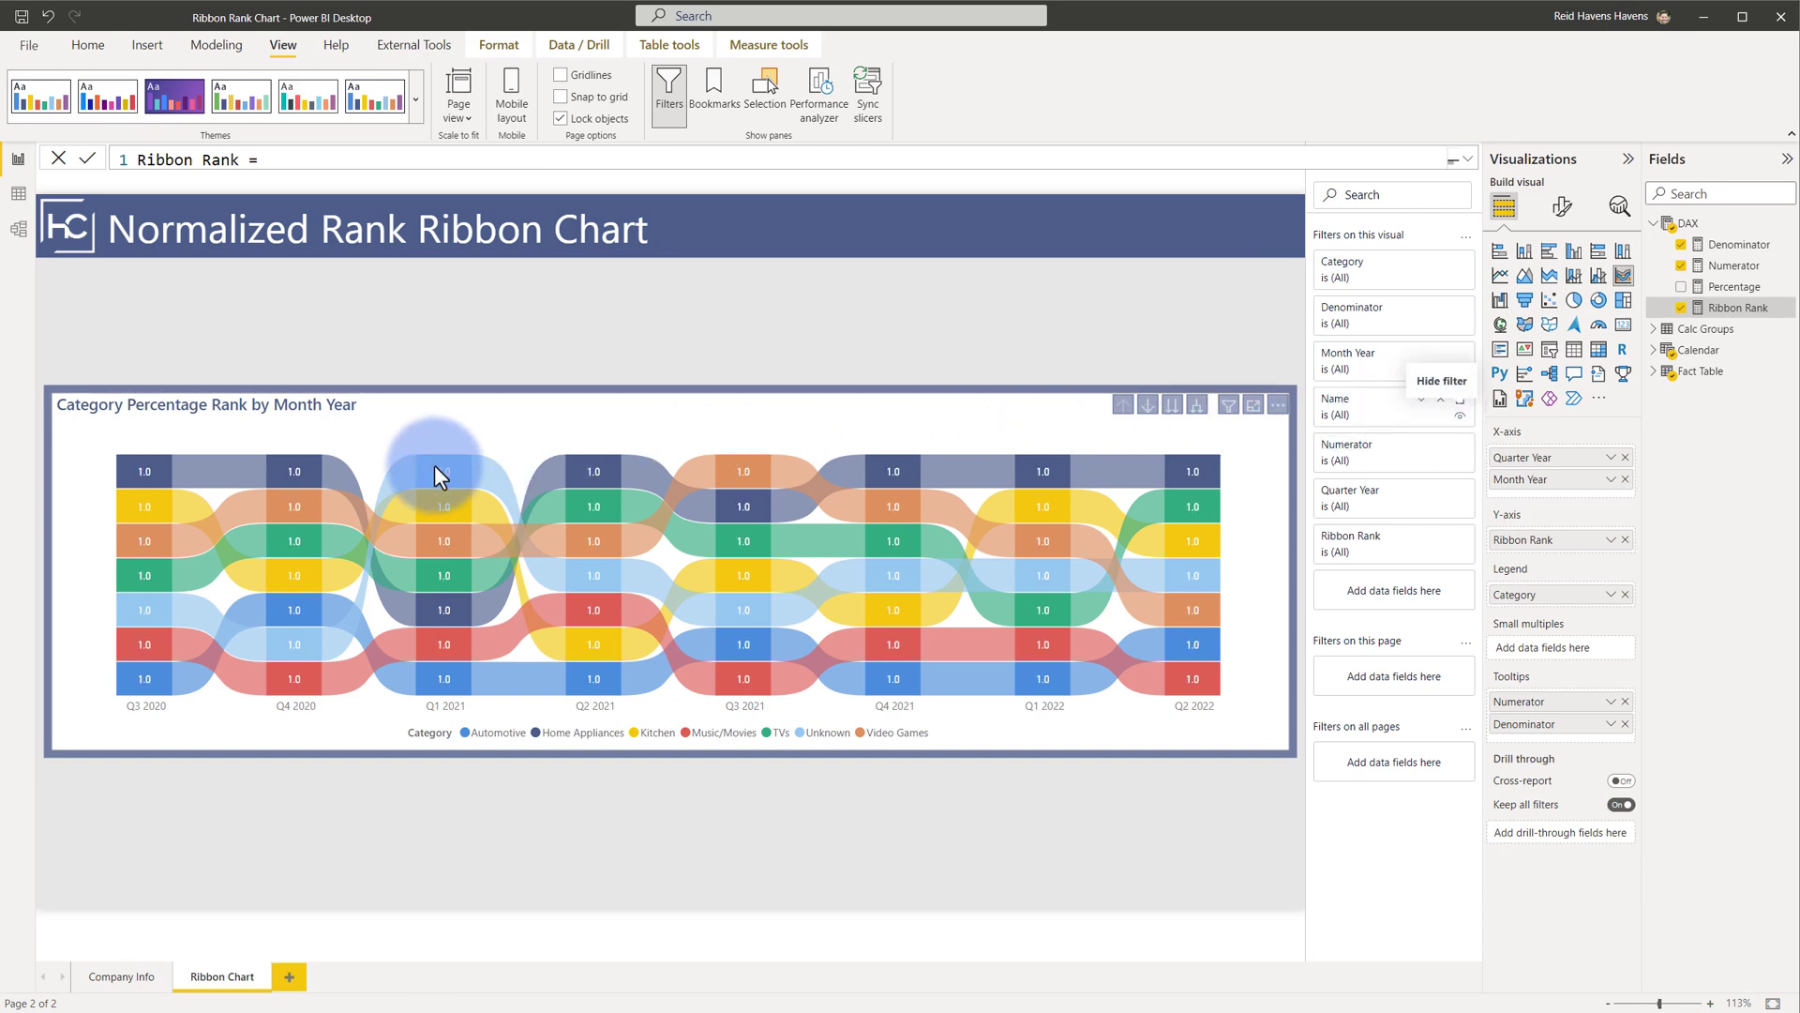
mouse_move(291, 473)
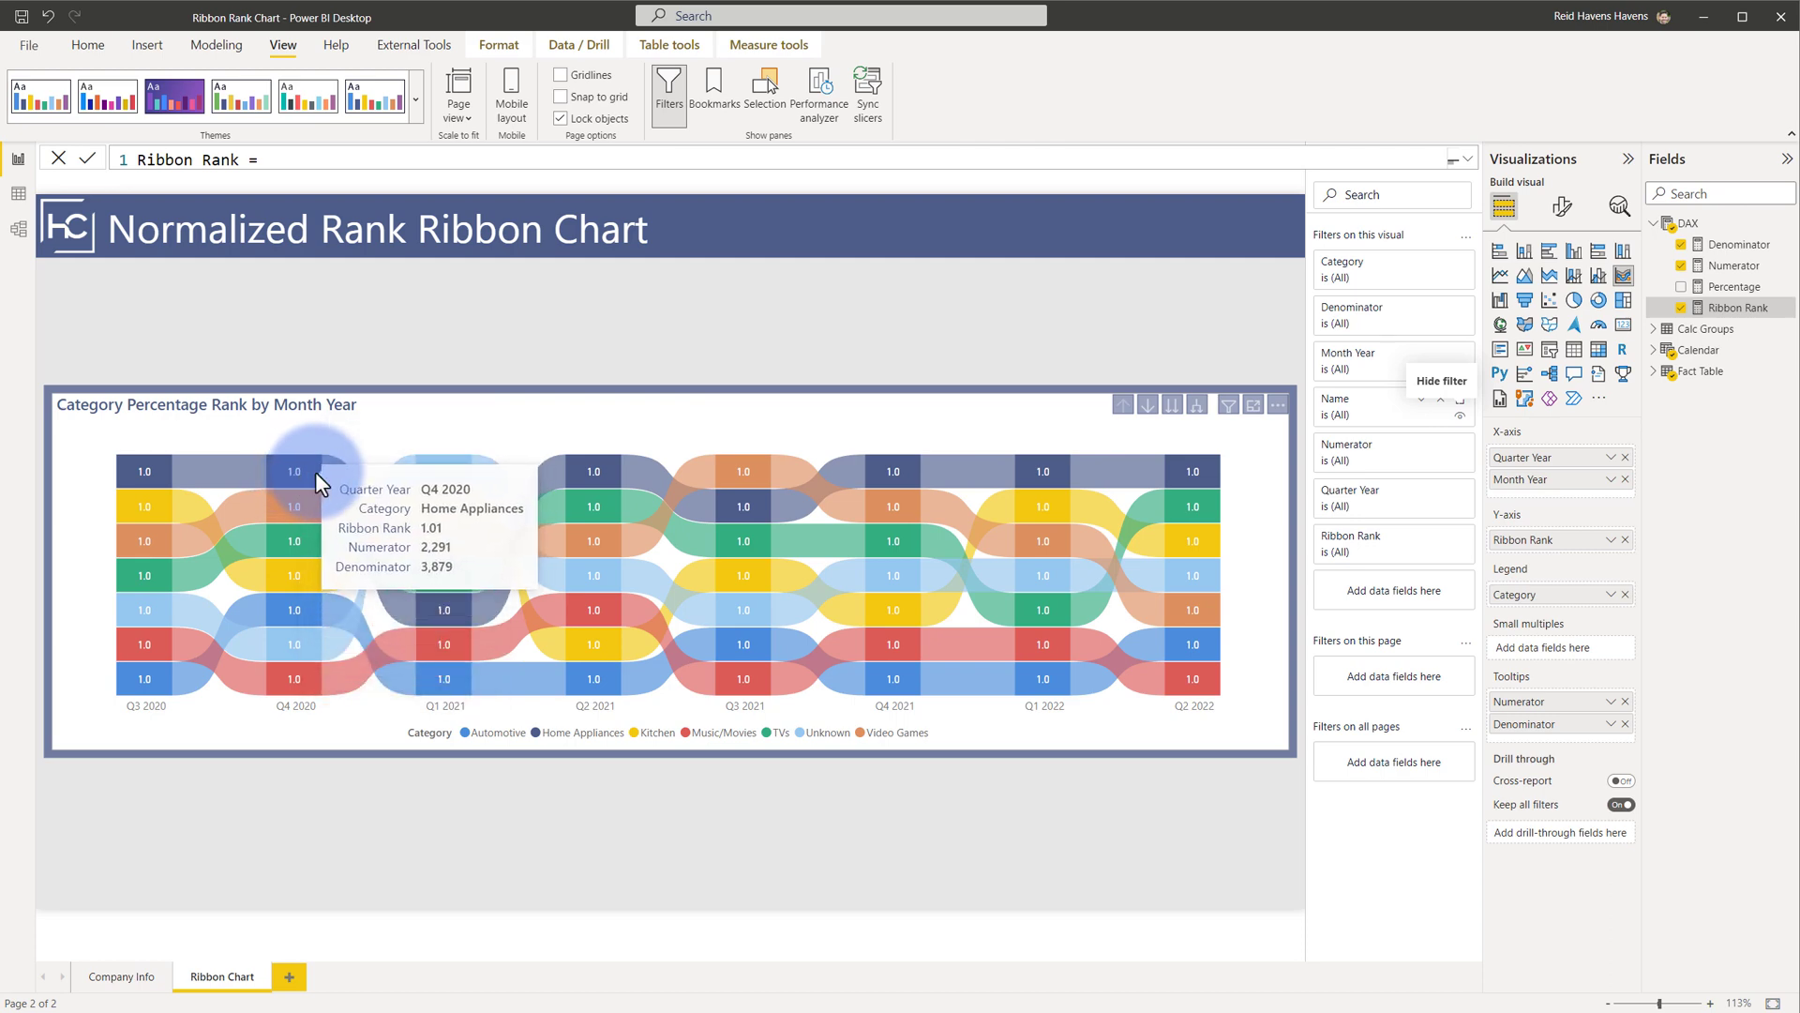
- Undo, recheck the Ribbon Rank formula, then clear the Name filter again so labels read 1.0
left_click(53, 20)
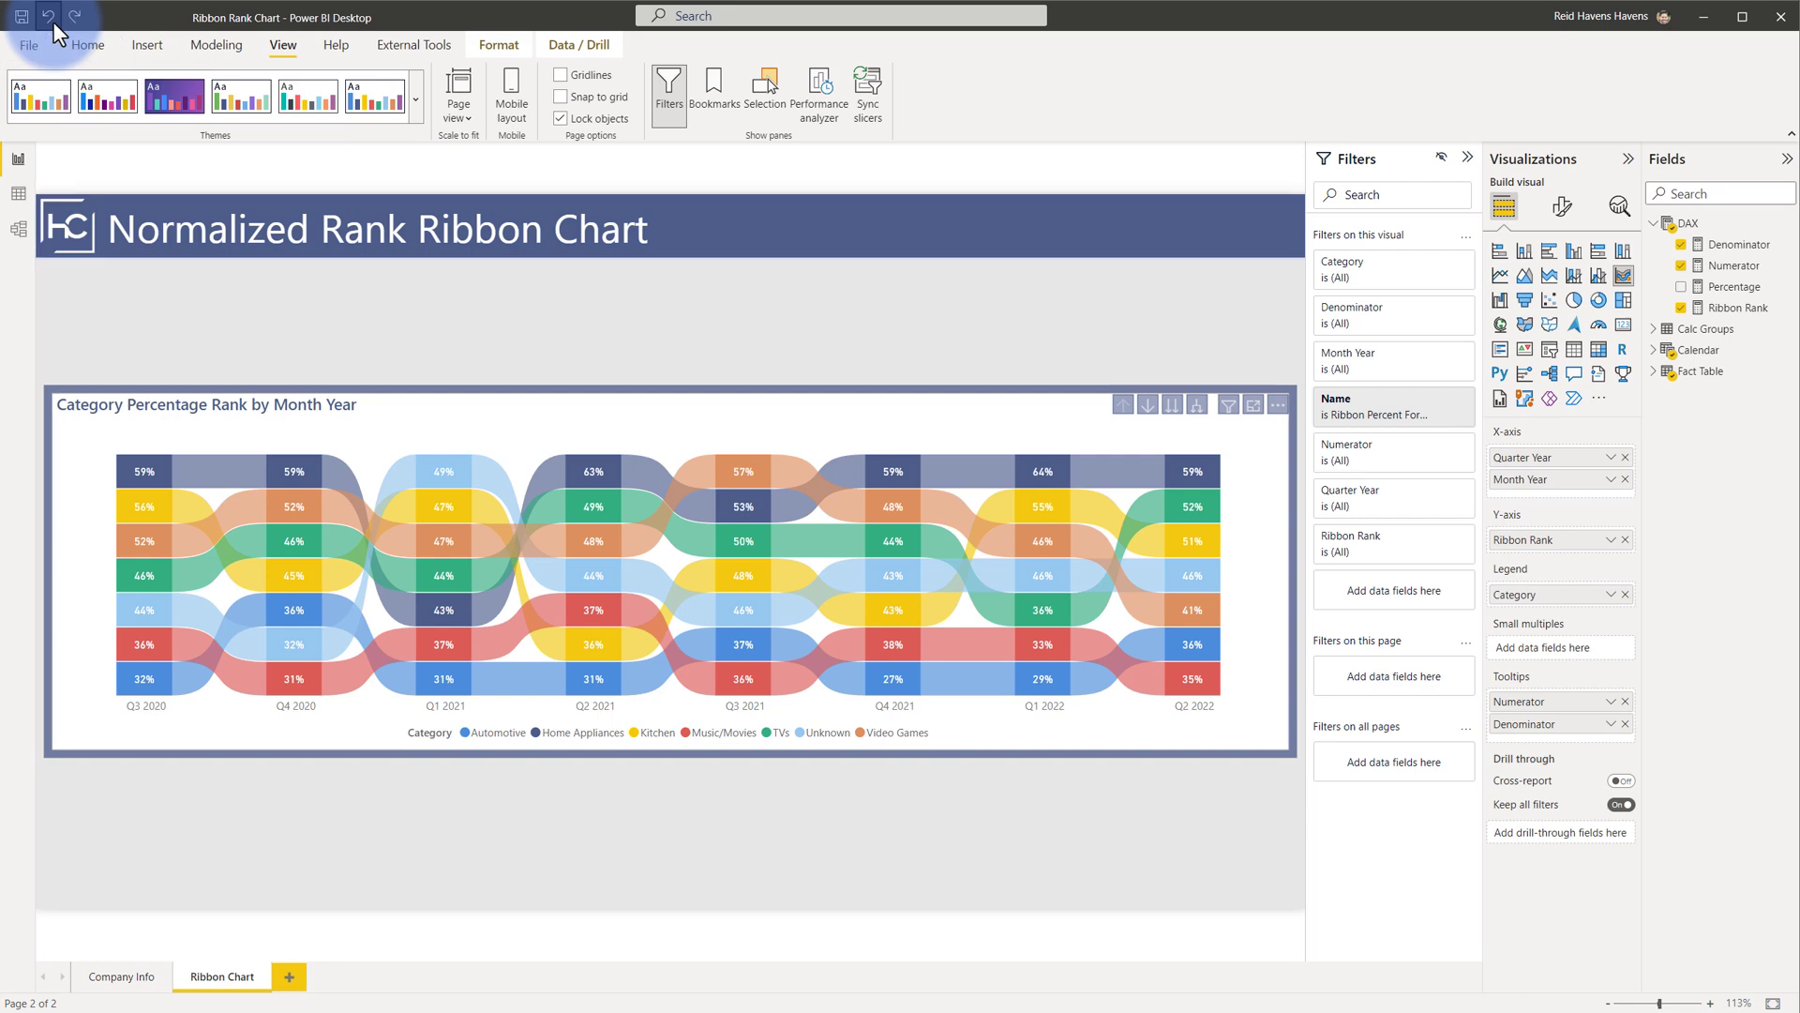
left_click(1738, 307)
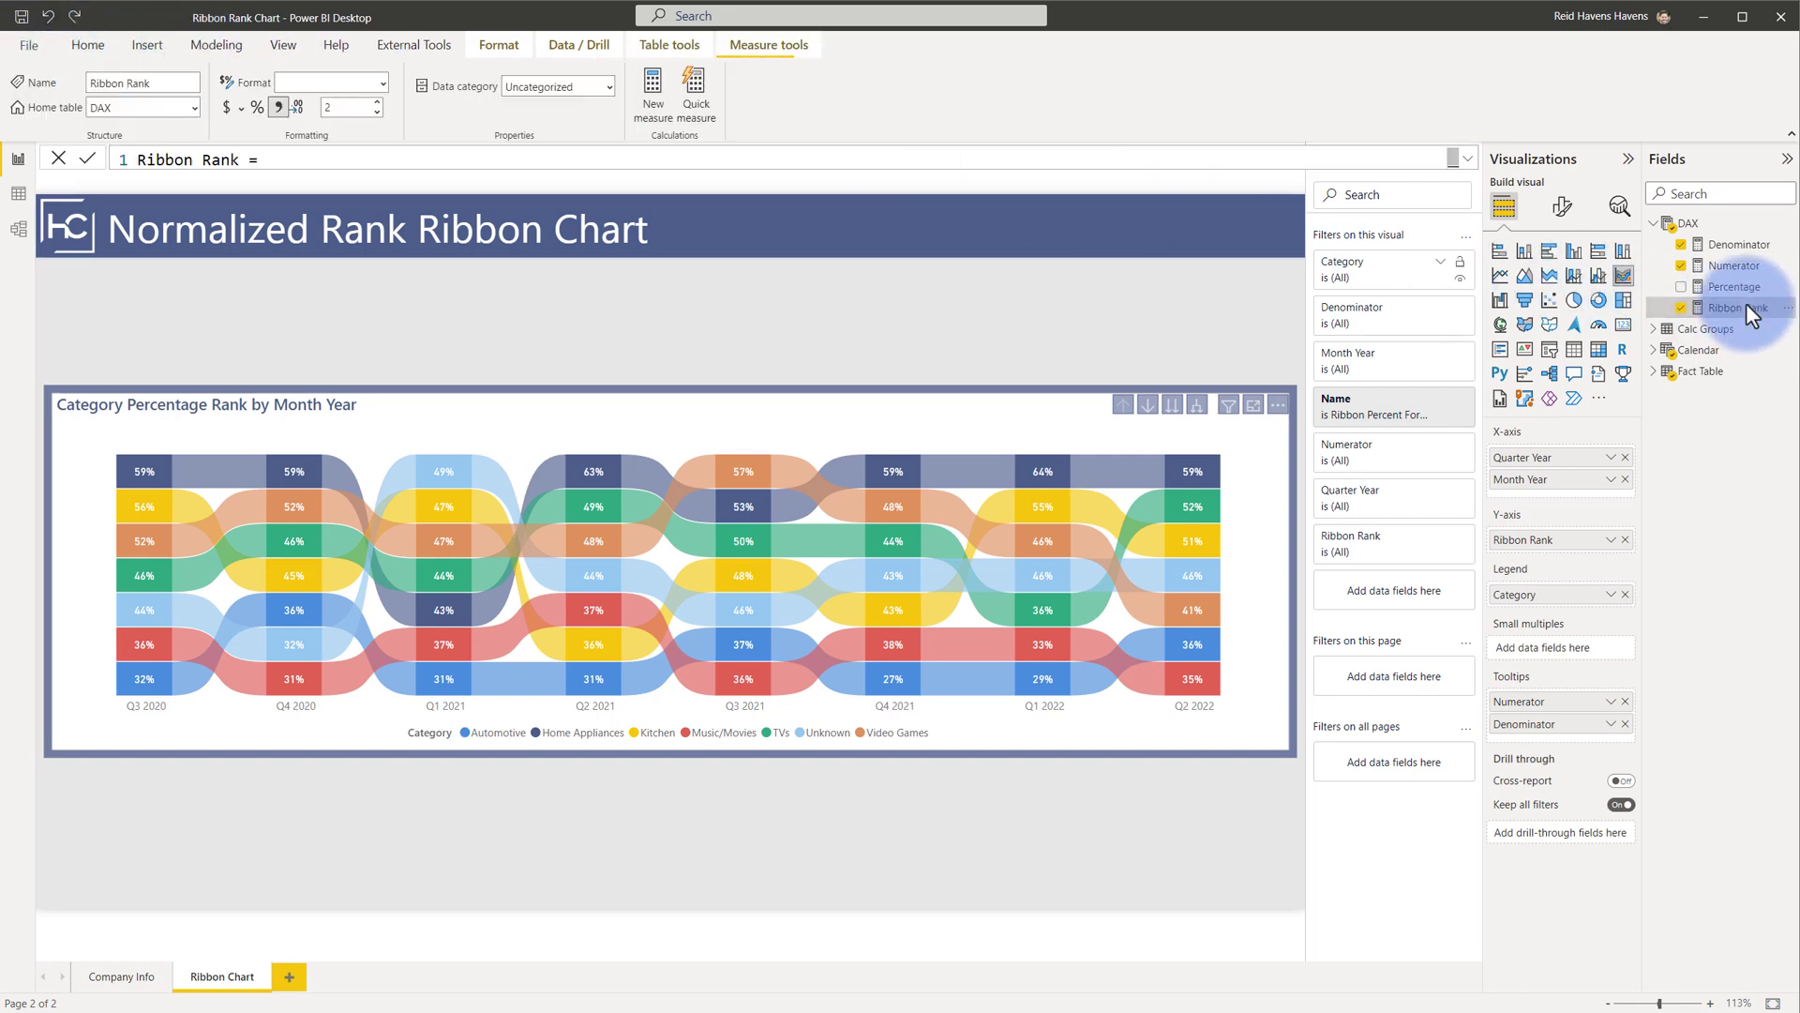
left_click(1467, 158)
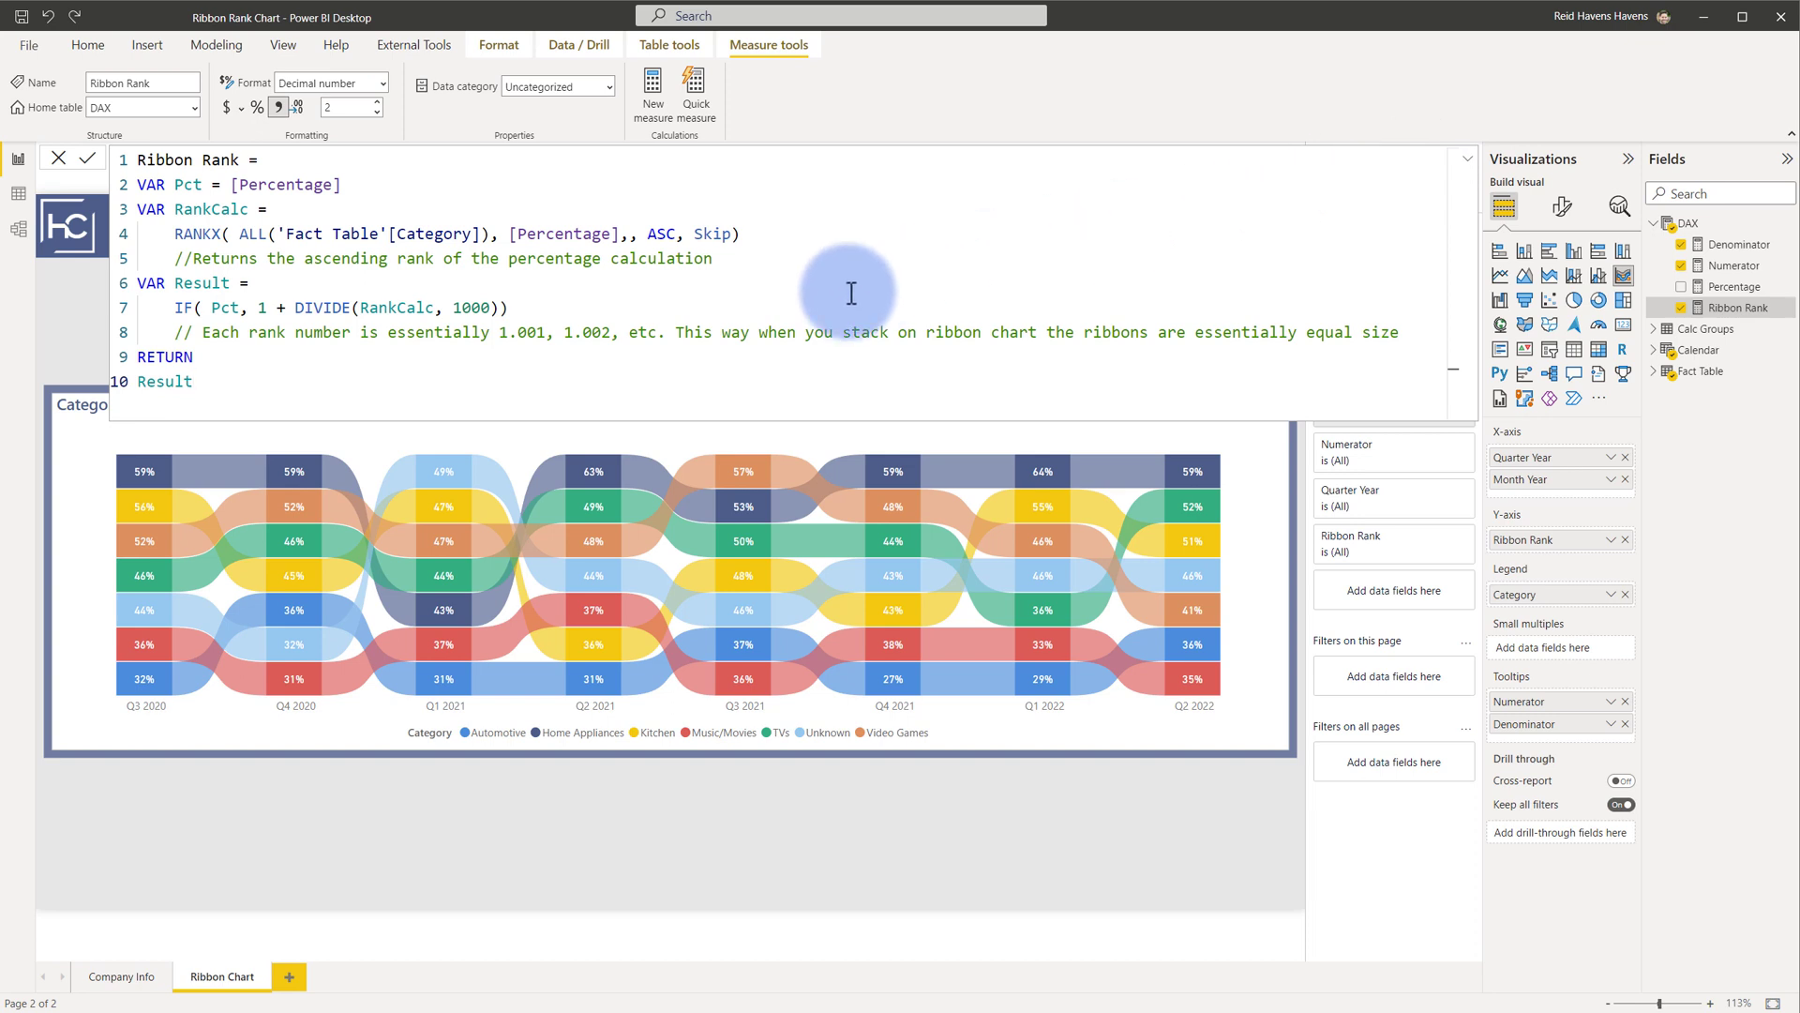
left_click(1466, 167)
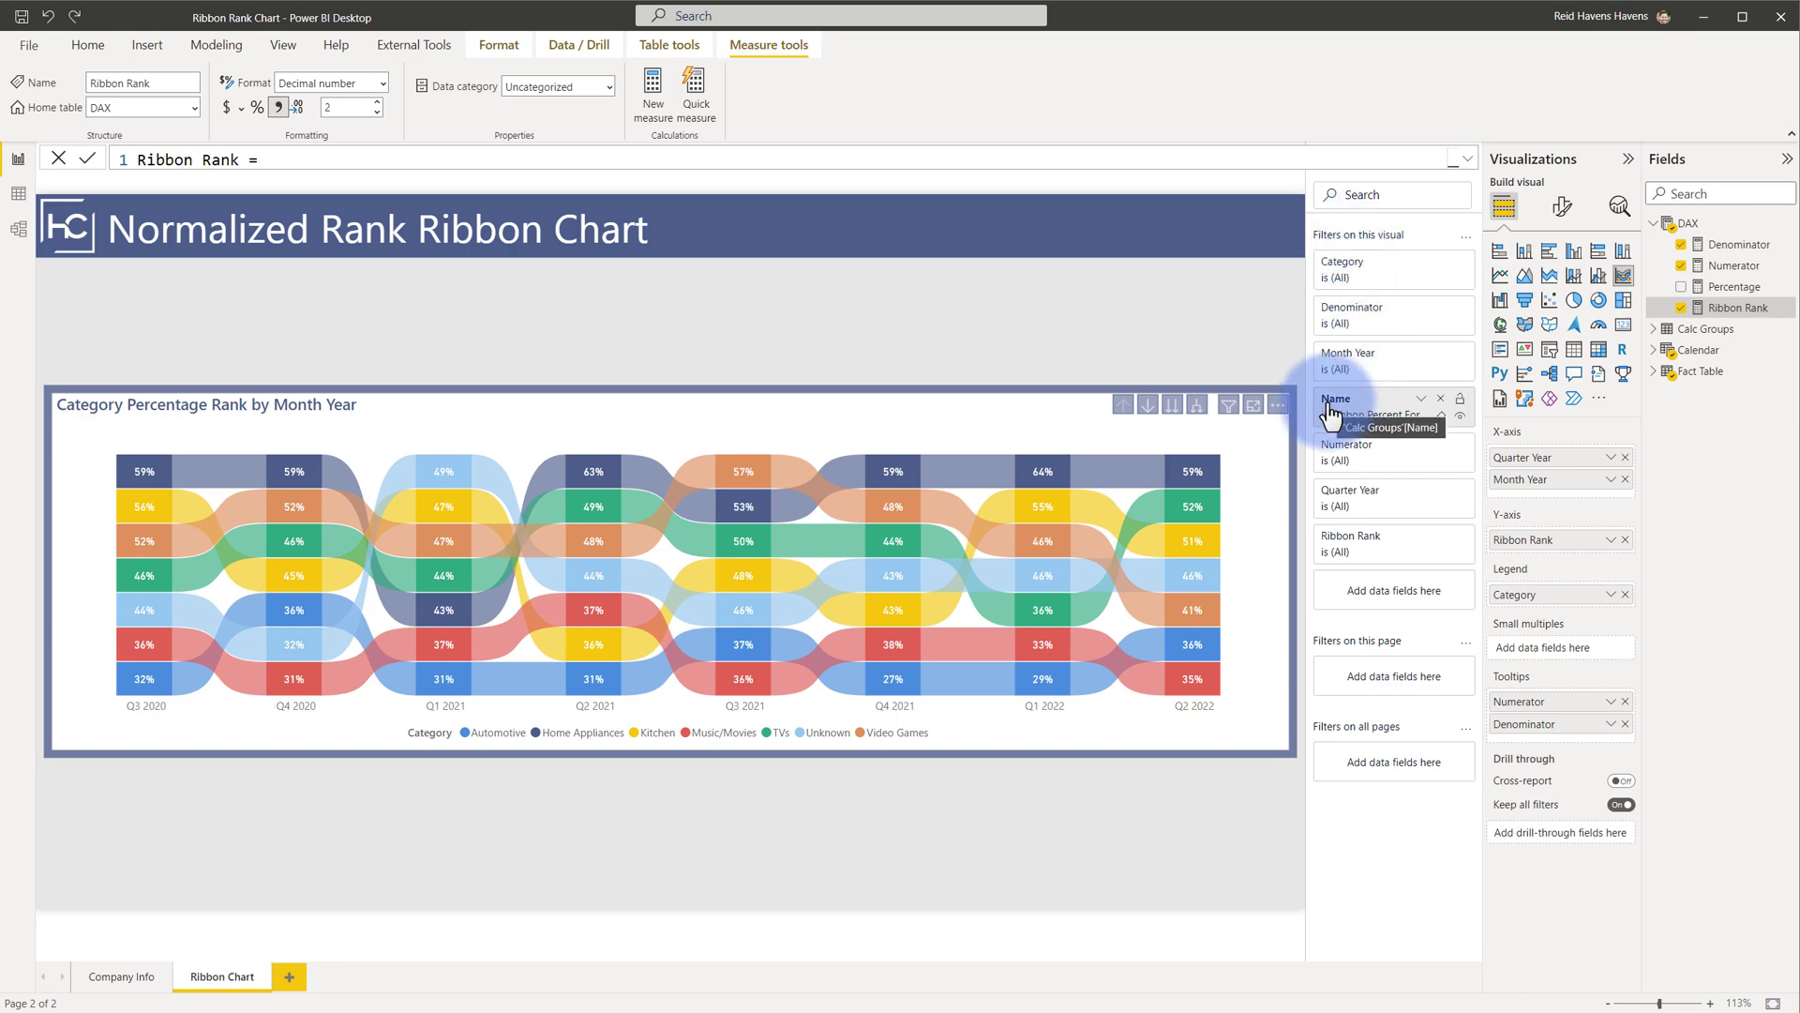
left_click(1437, 418)
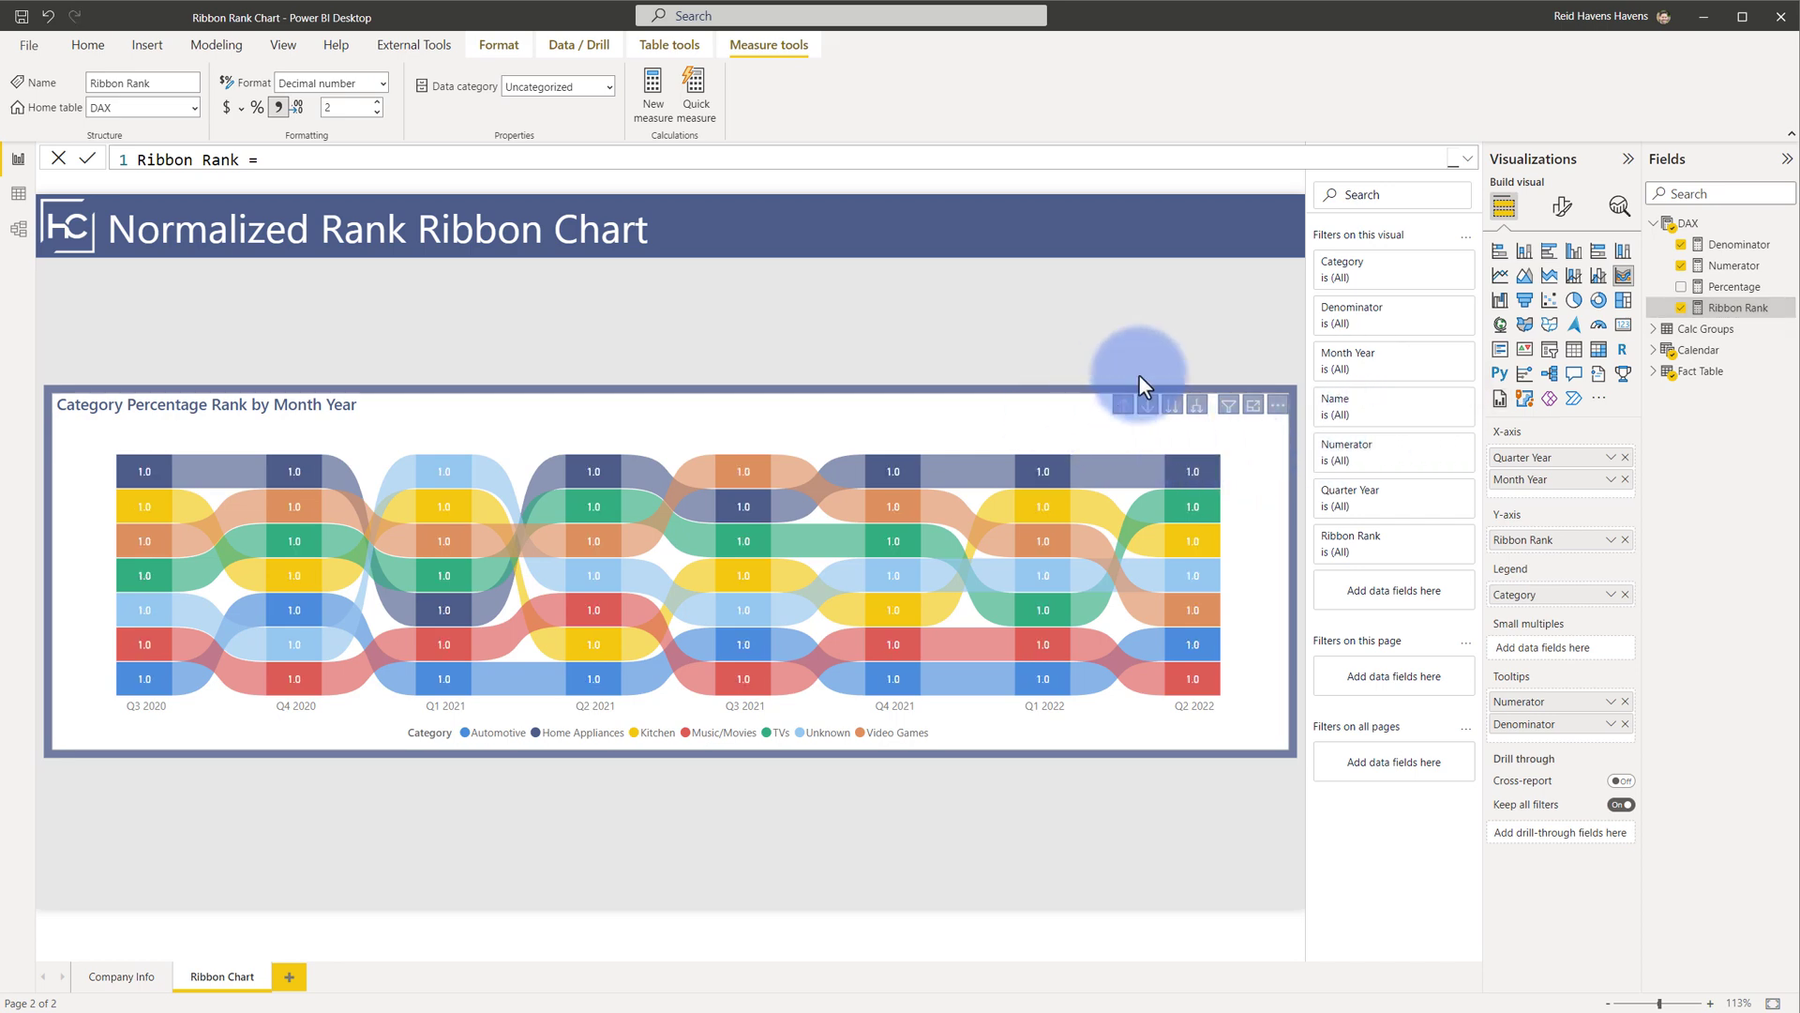
- Set the ribbon chart's data label values to 4 decimal places
left_click(1561, 206)
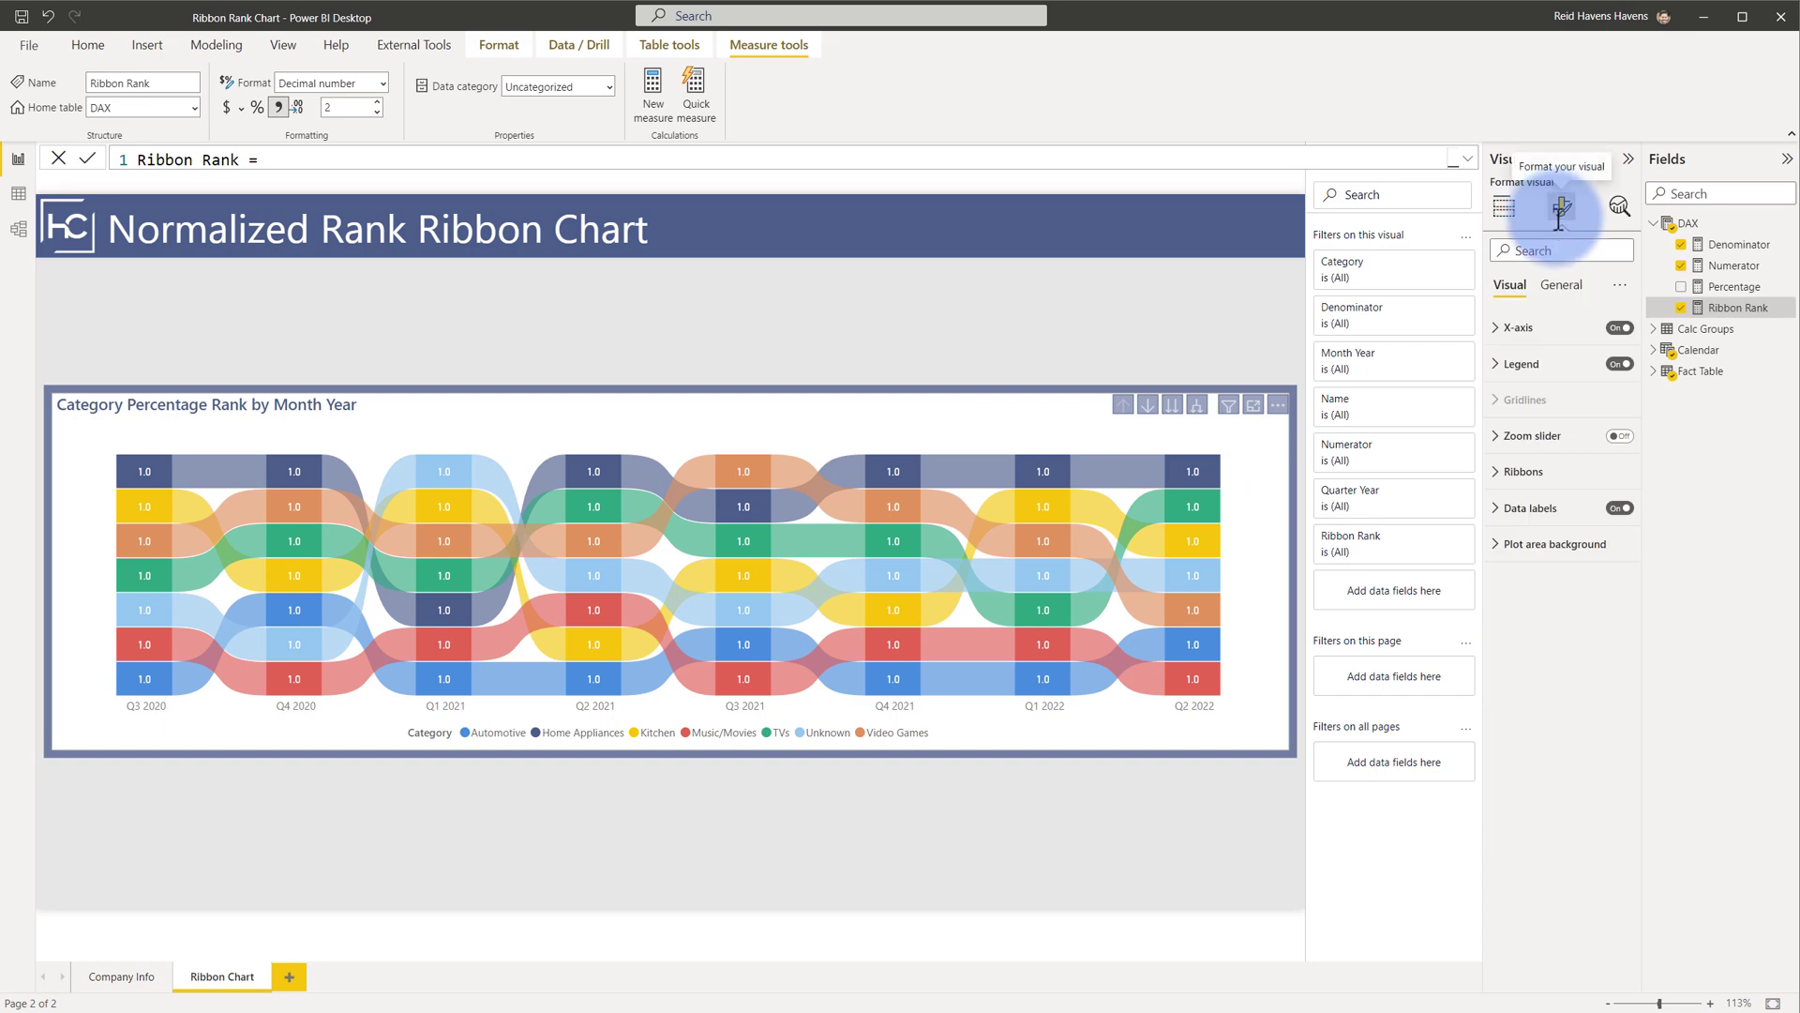
left_click(1530, 508)
left_click(1524, 788)
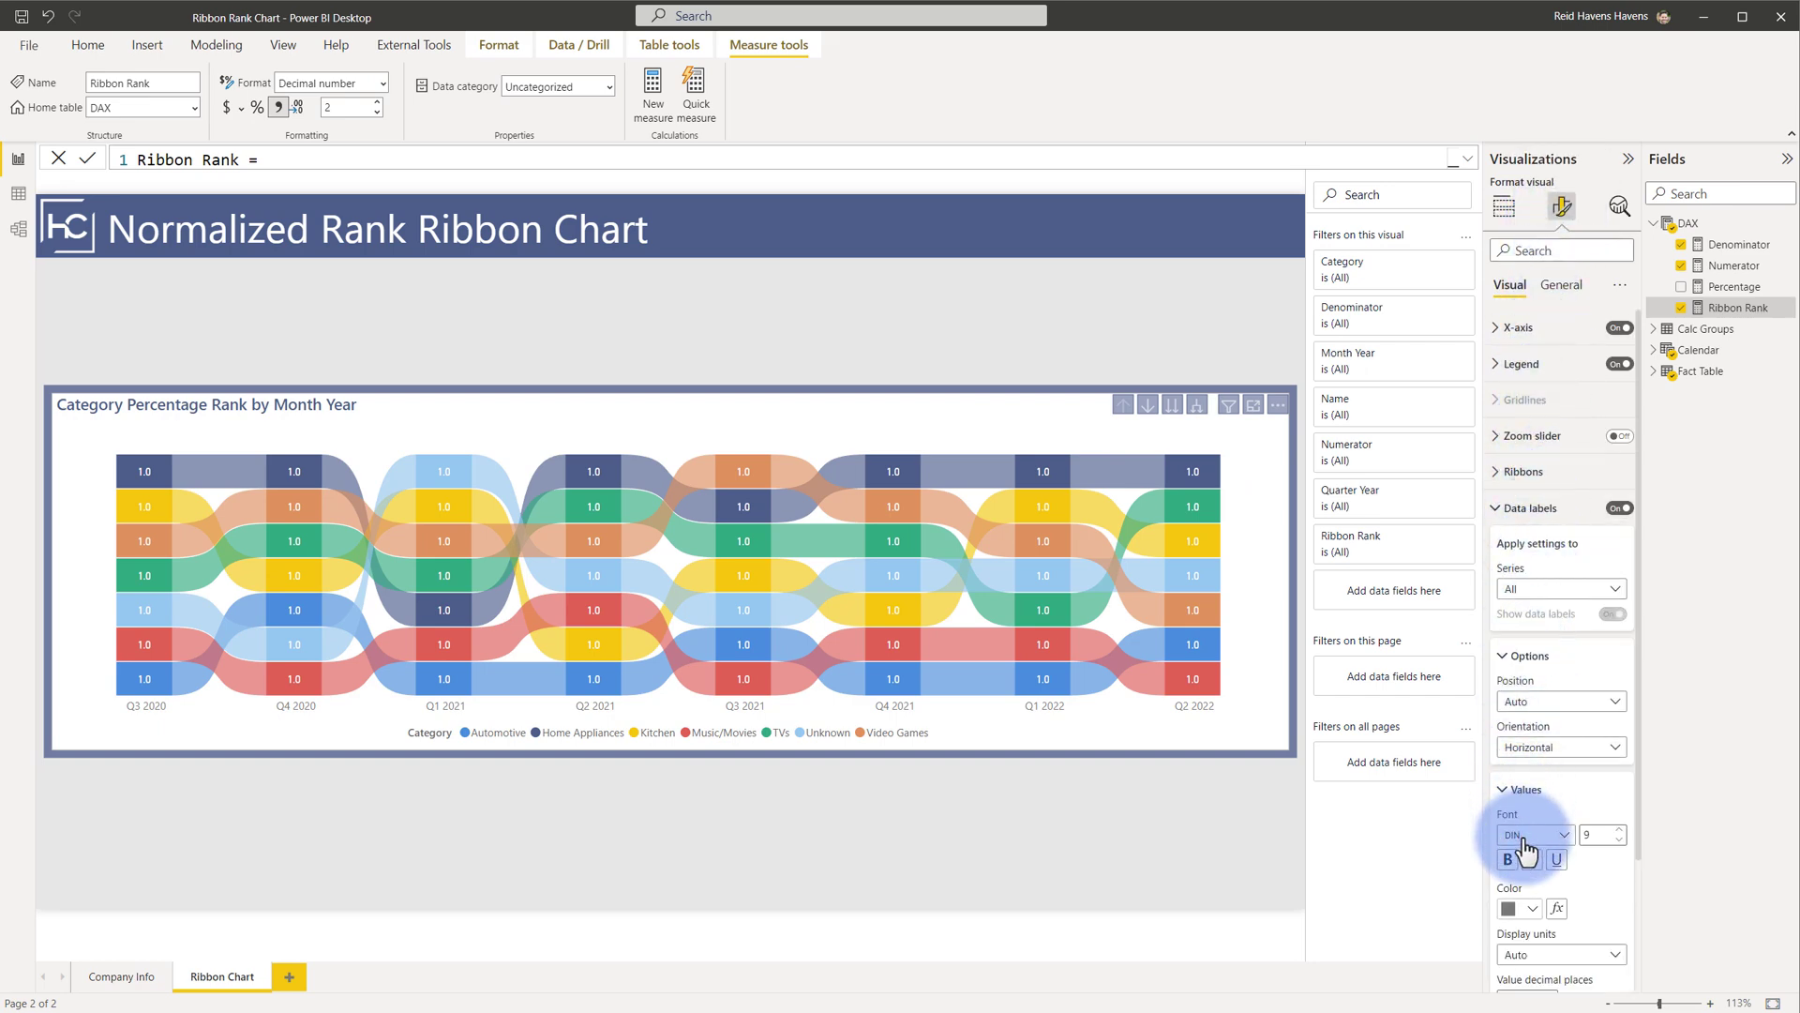
scroll(1524, 849, "down", 1)
left_click(1521, 899)
type("4")
left_click(1429, 886)
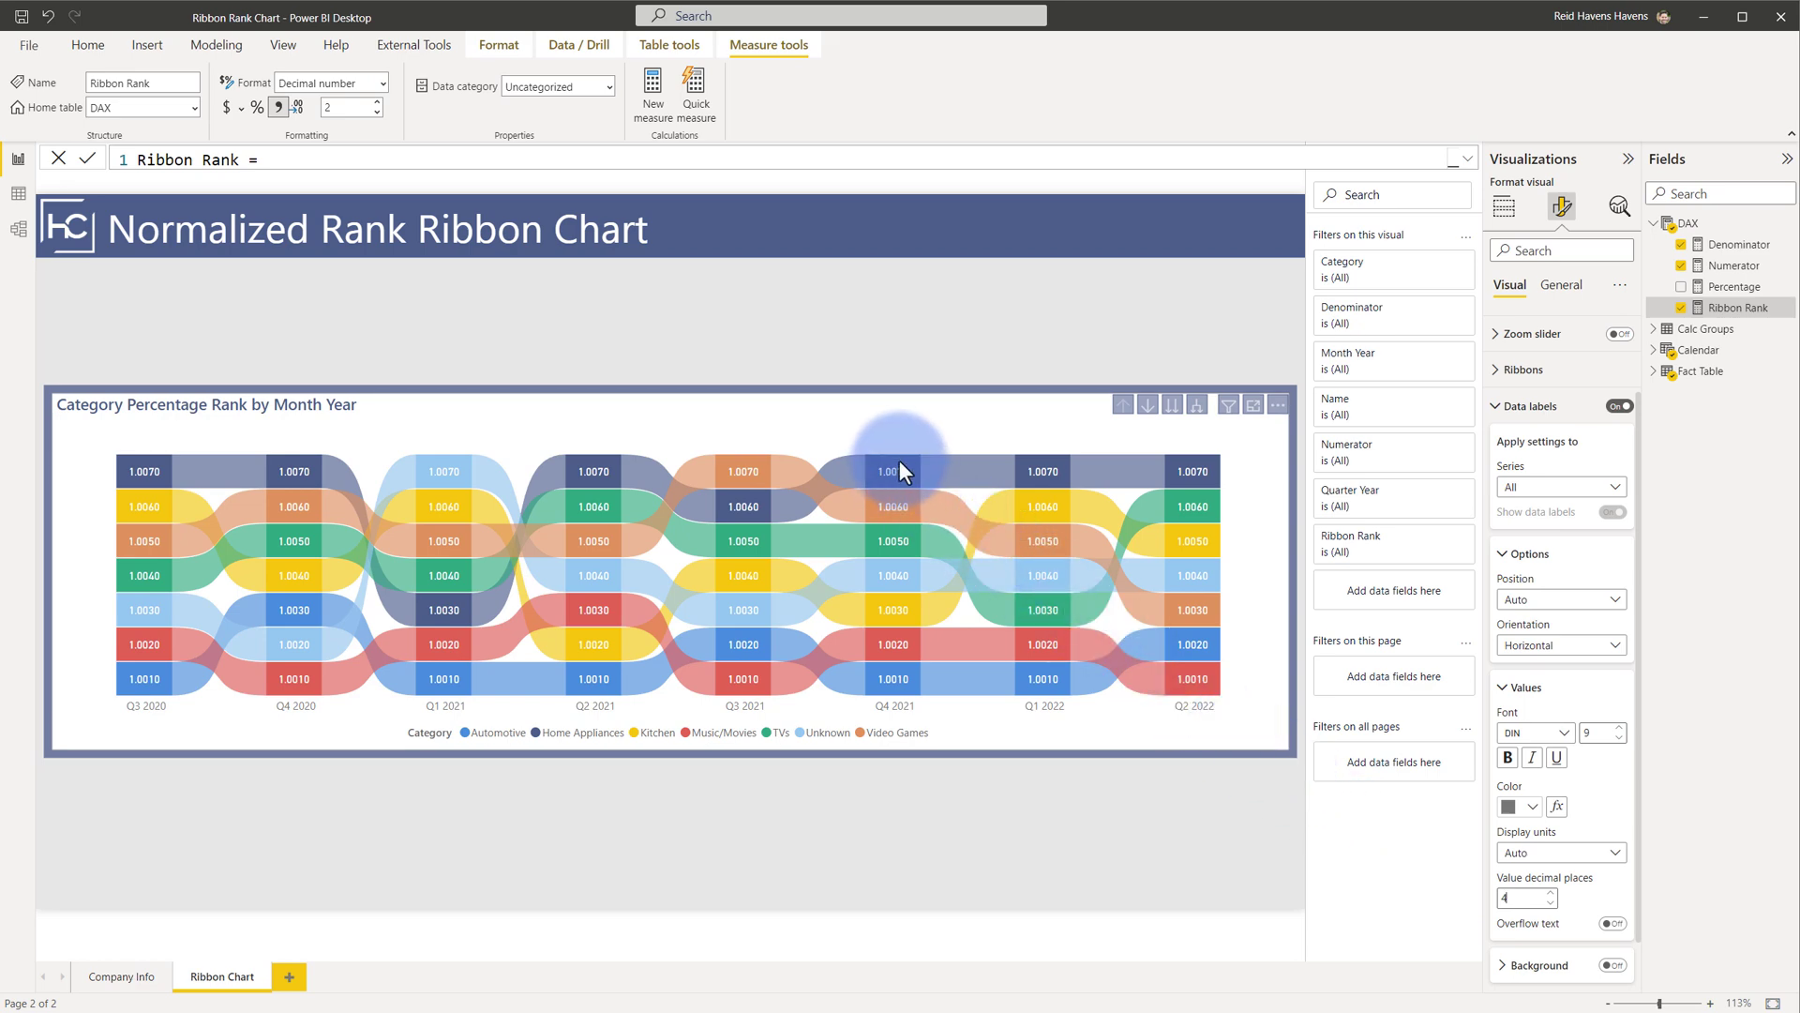
left_click(1515, 406)
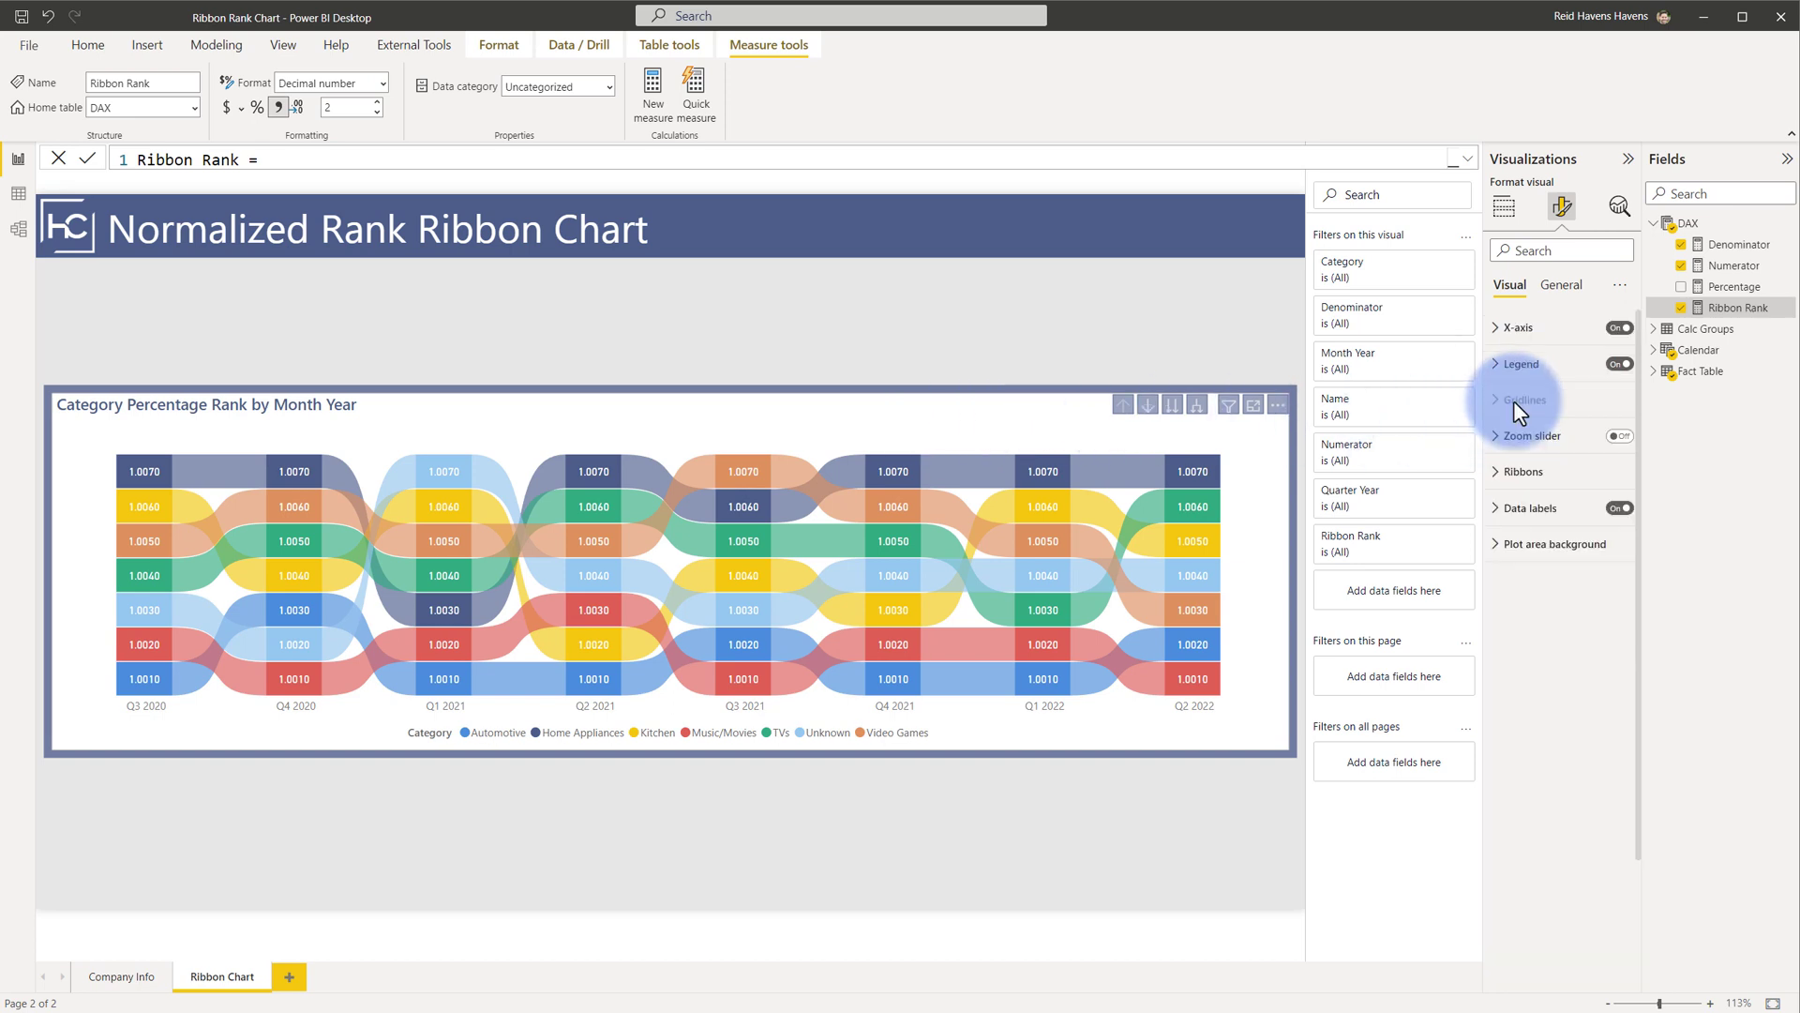
- Toggle the Ribbons Reverse stack order setting off and back on
left_click(1521, 472)
scroll(1523, 473, "down", 3)
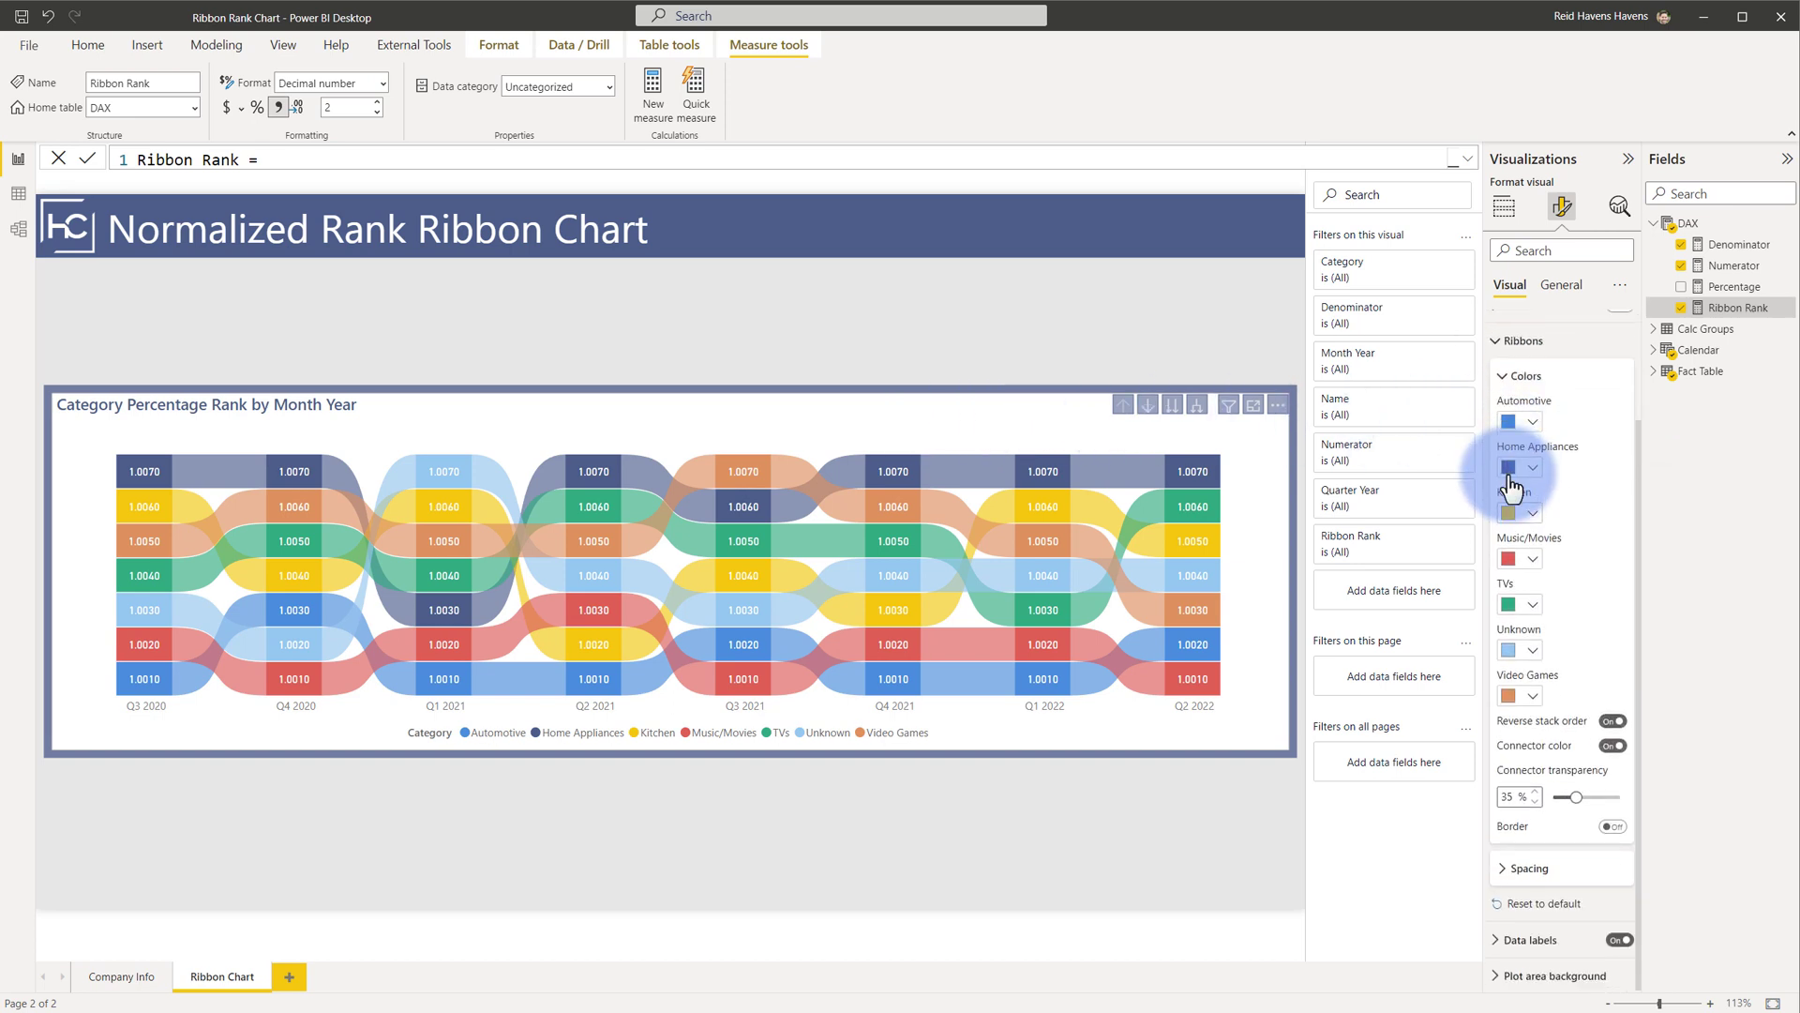
left_click(1612, 720)
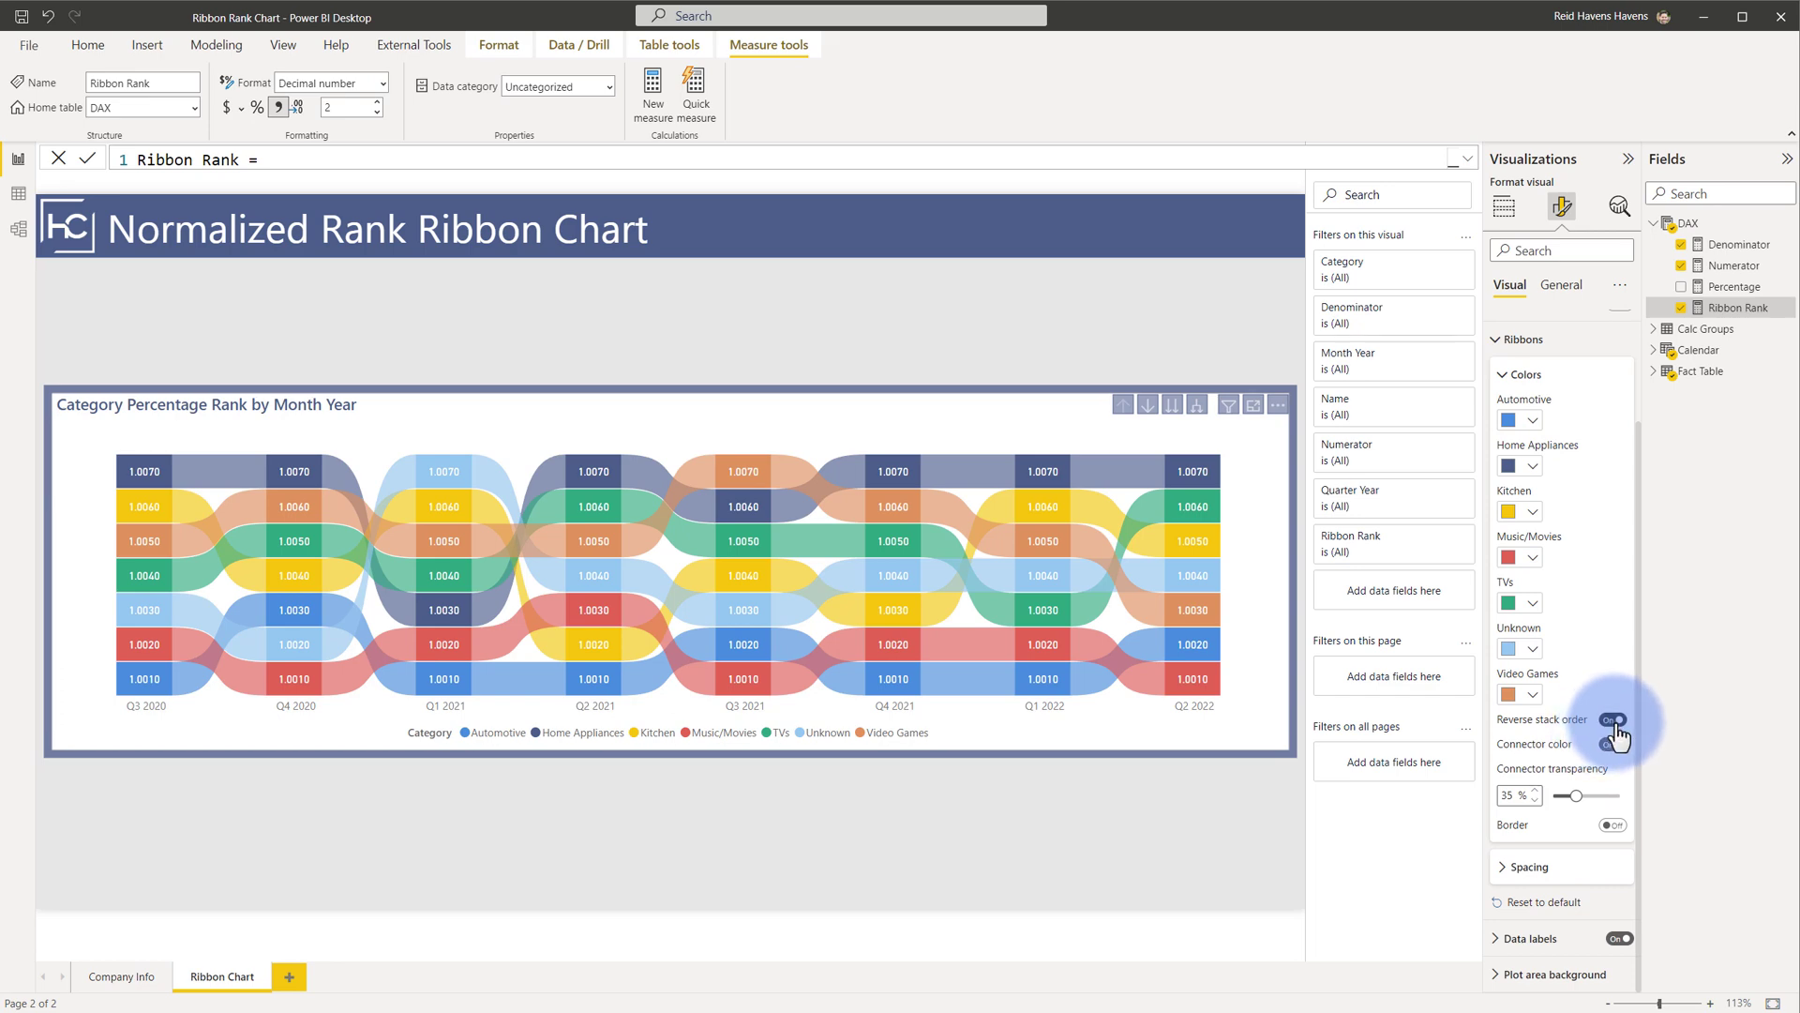
left_click(1614, 721)
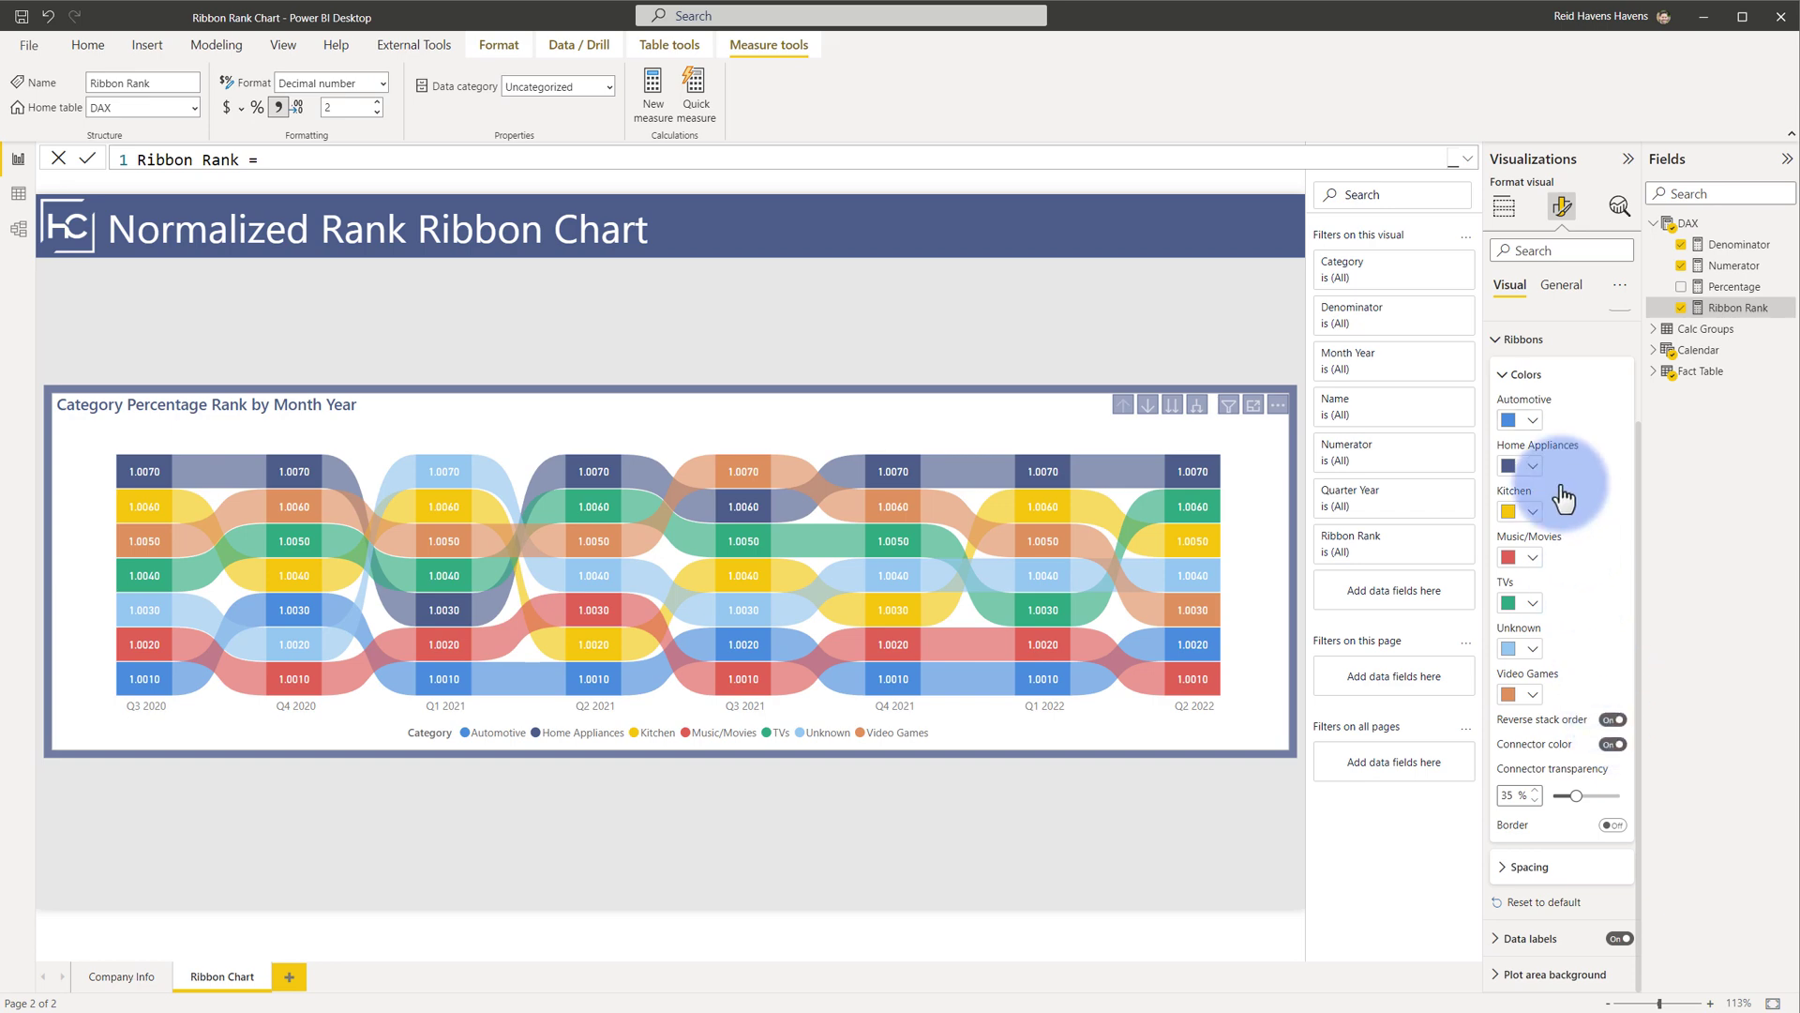
left_click(1525, 340)
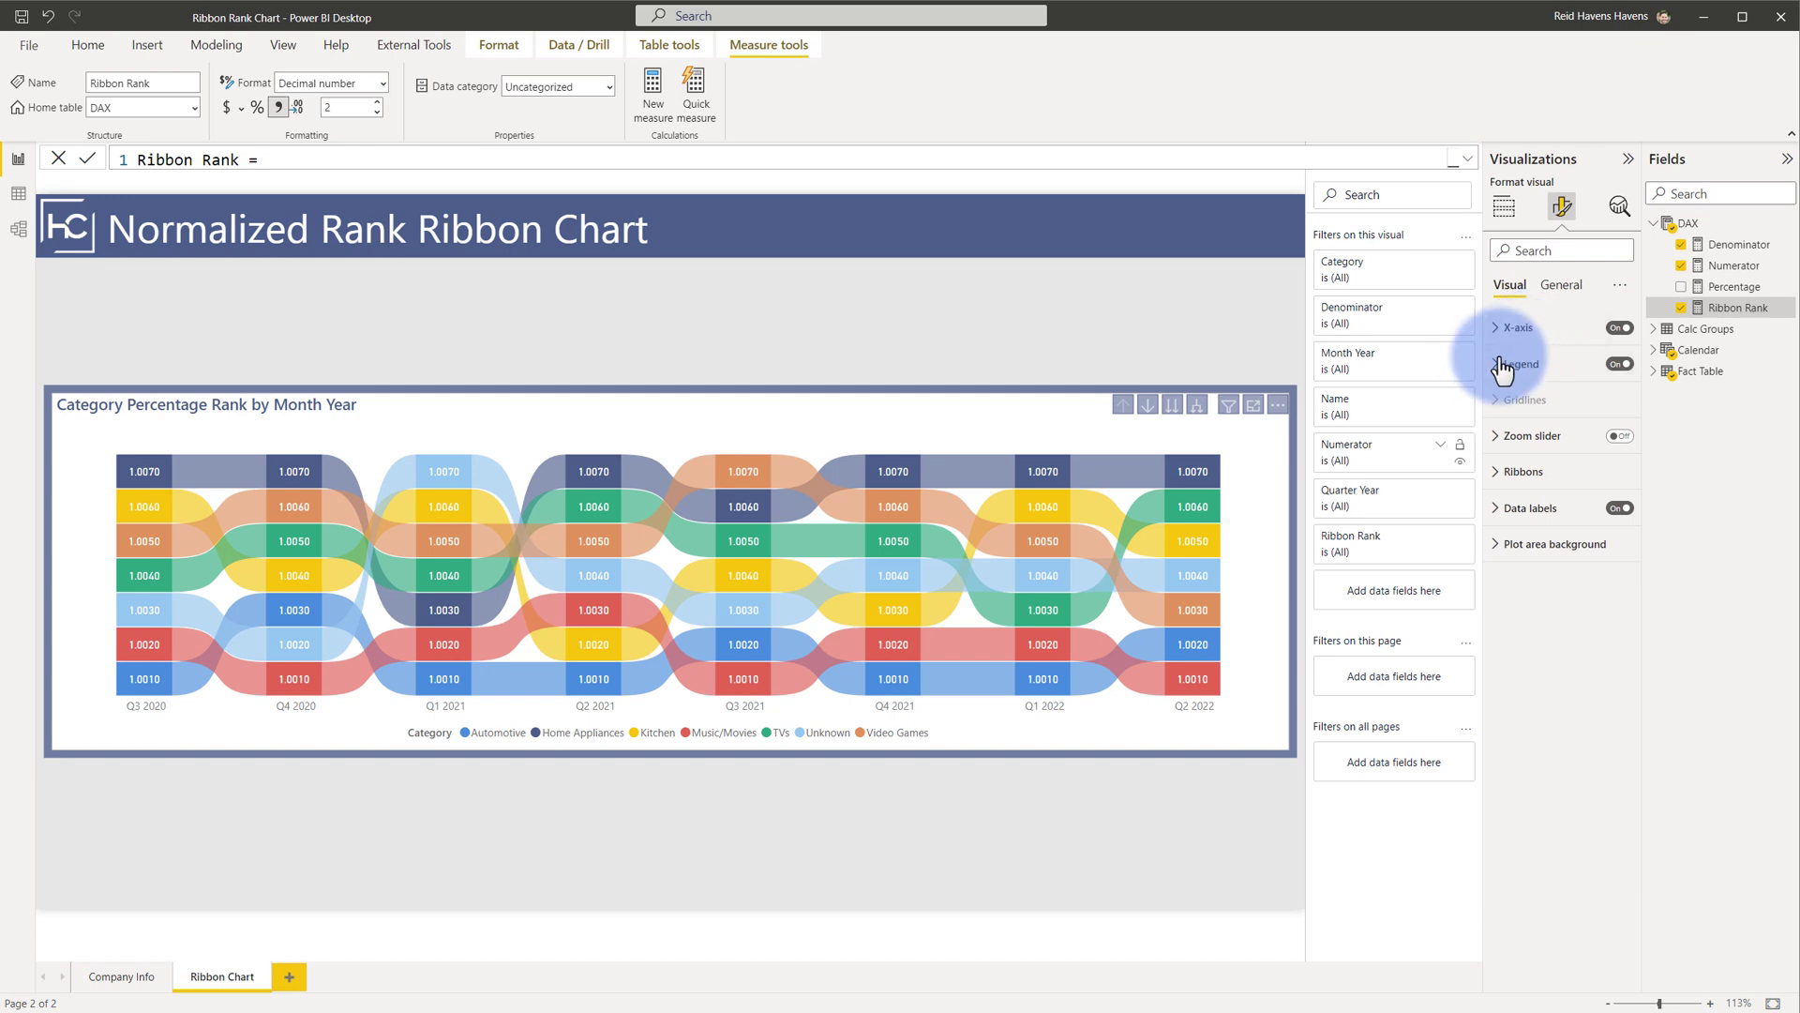
- Filter the Name card to Ribbon Percent Format so ribbon labels show category percentages
left_click(1409, 422)
left_click(1350, 526)
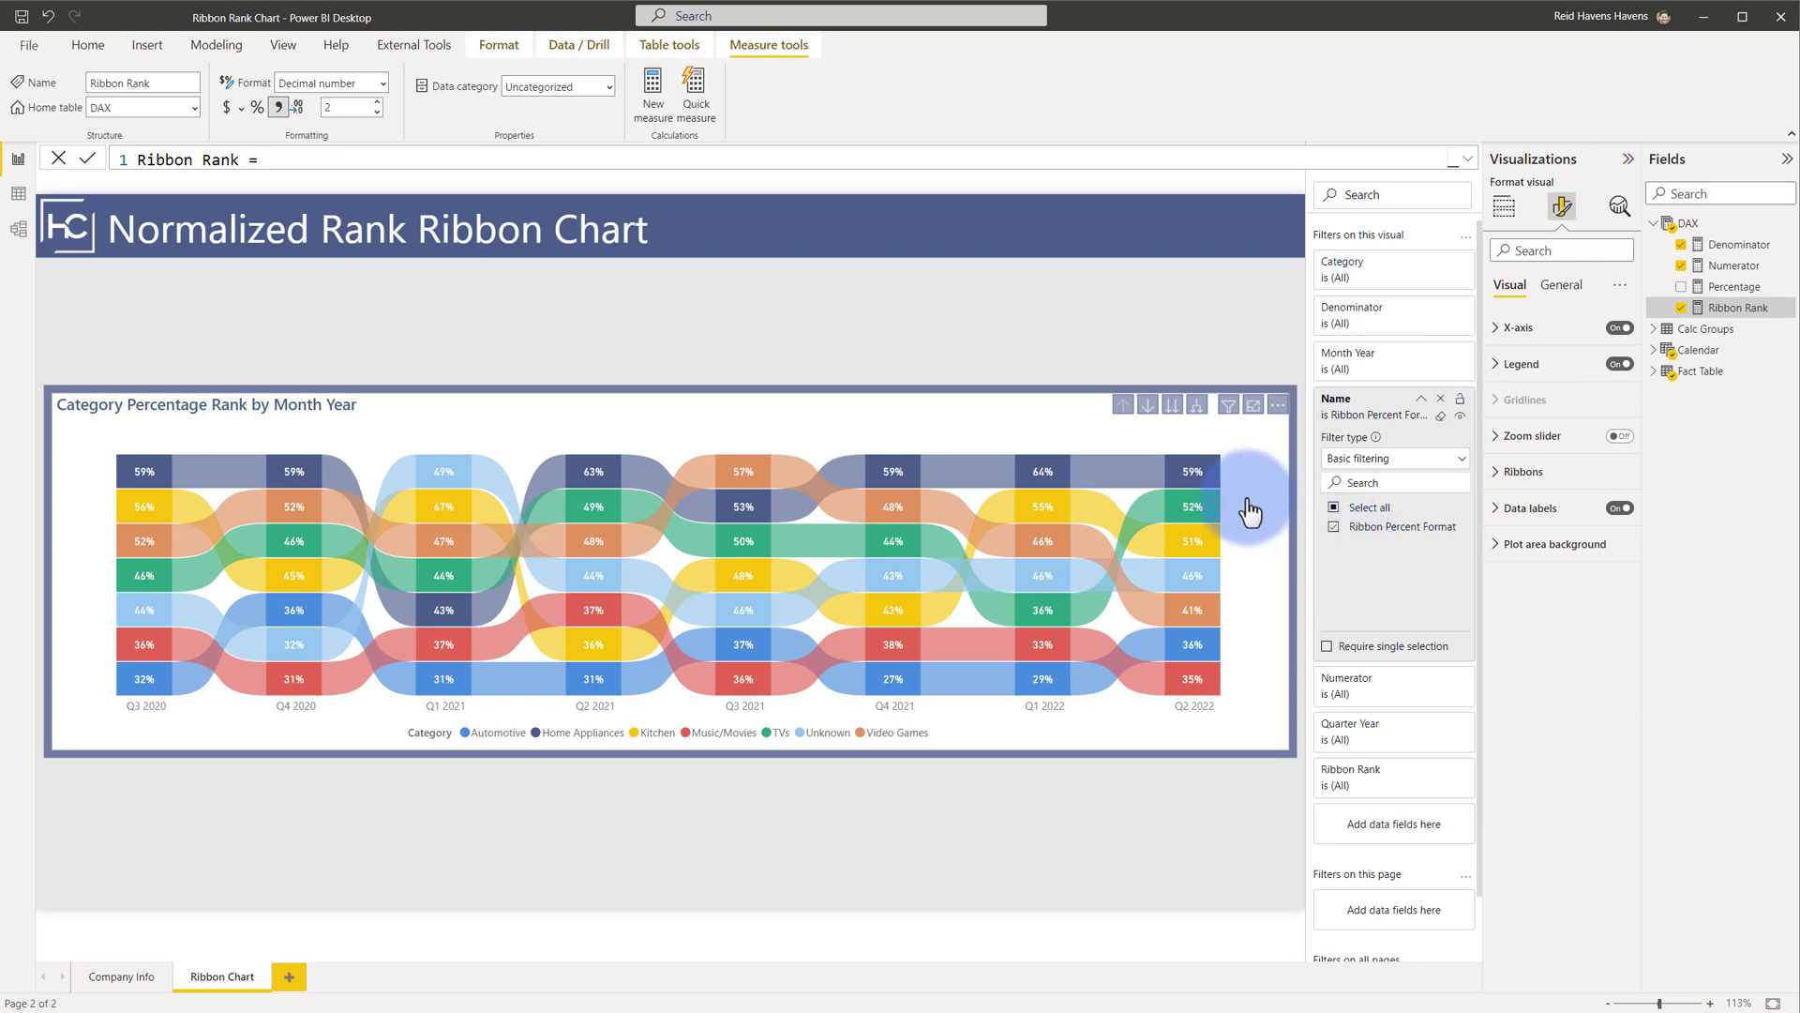
mouse_move(1208, 486)
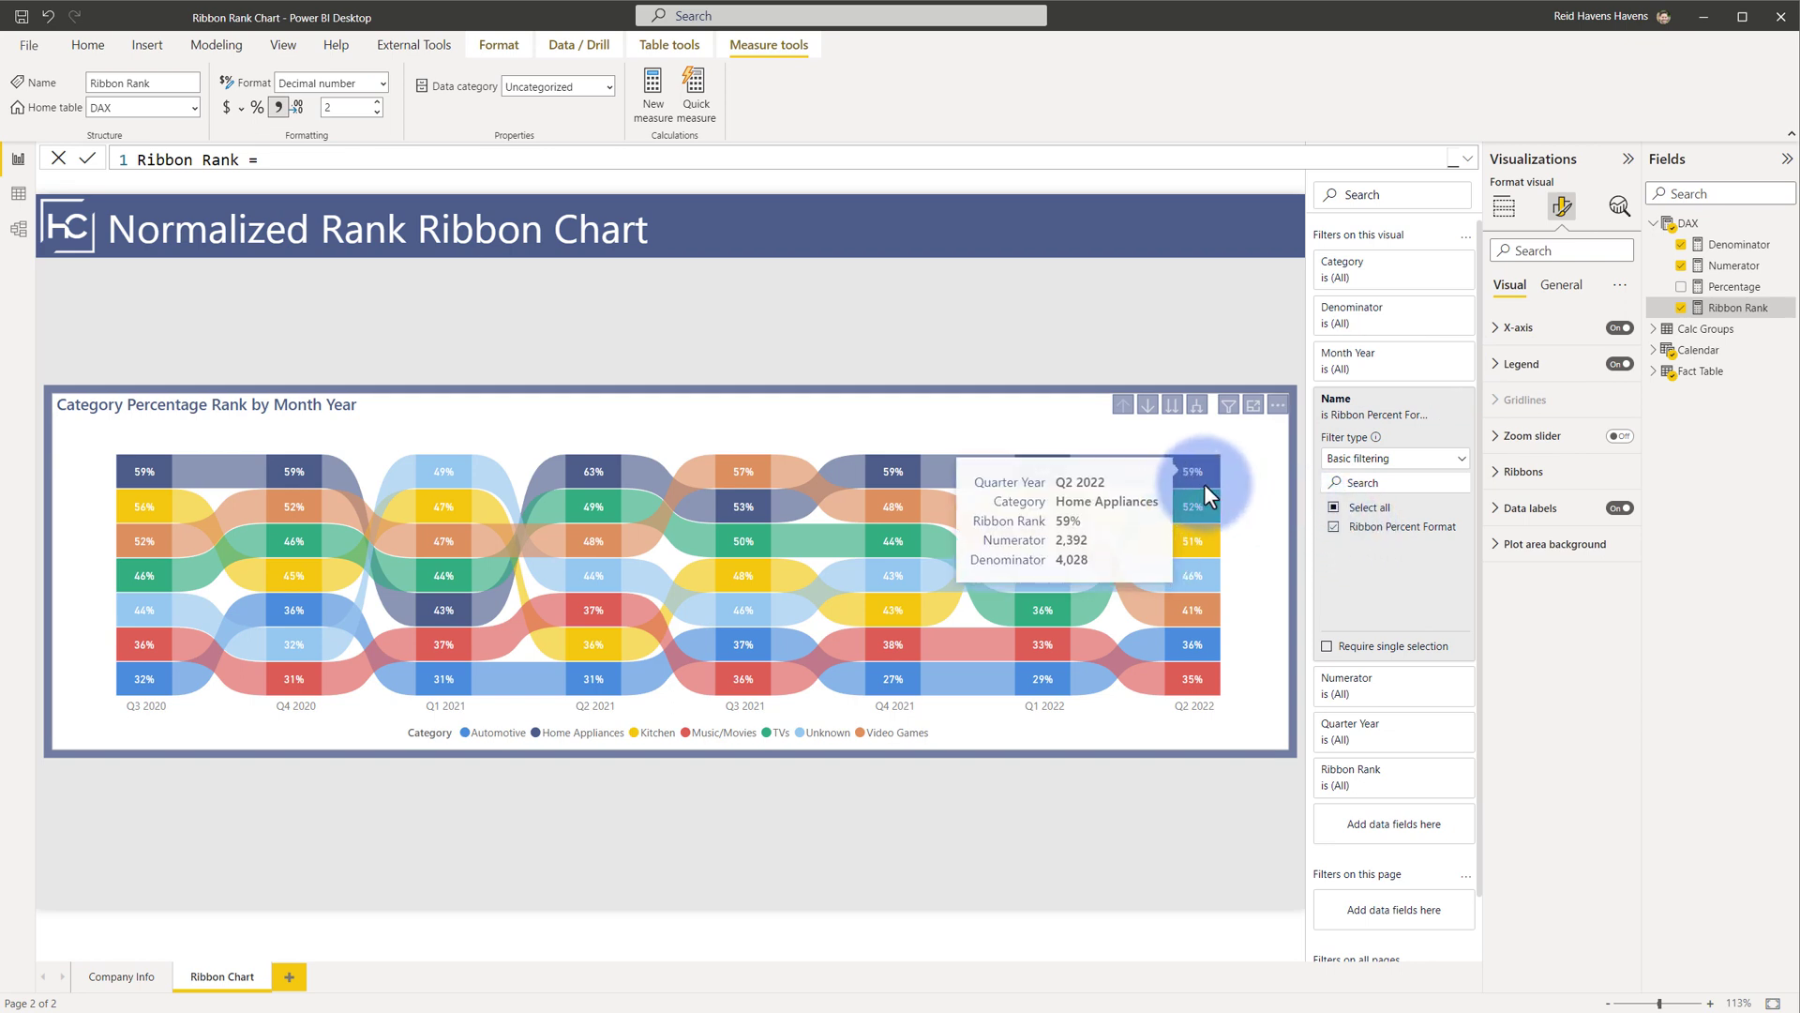
mouse_move(1153, 465)
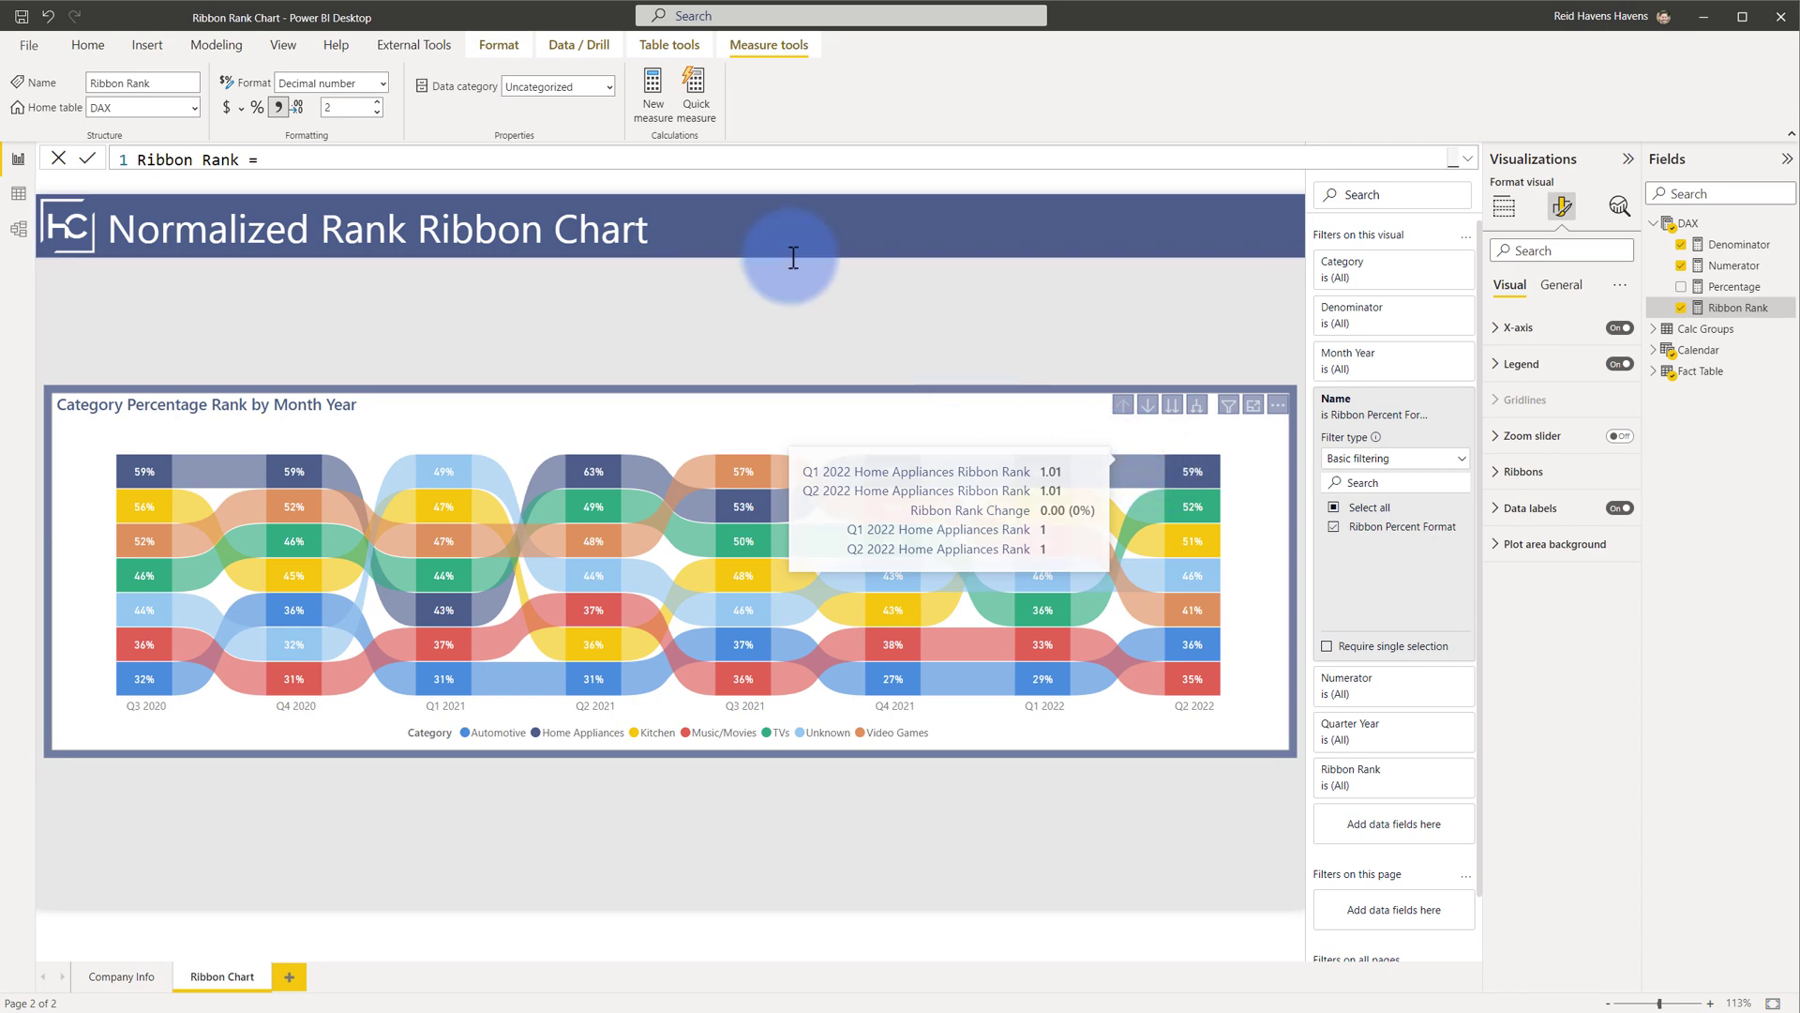
left_click(426, 47)
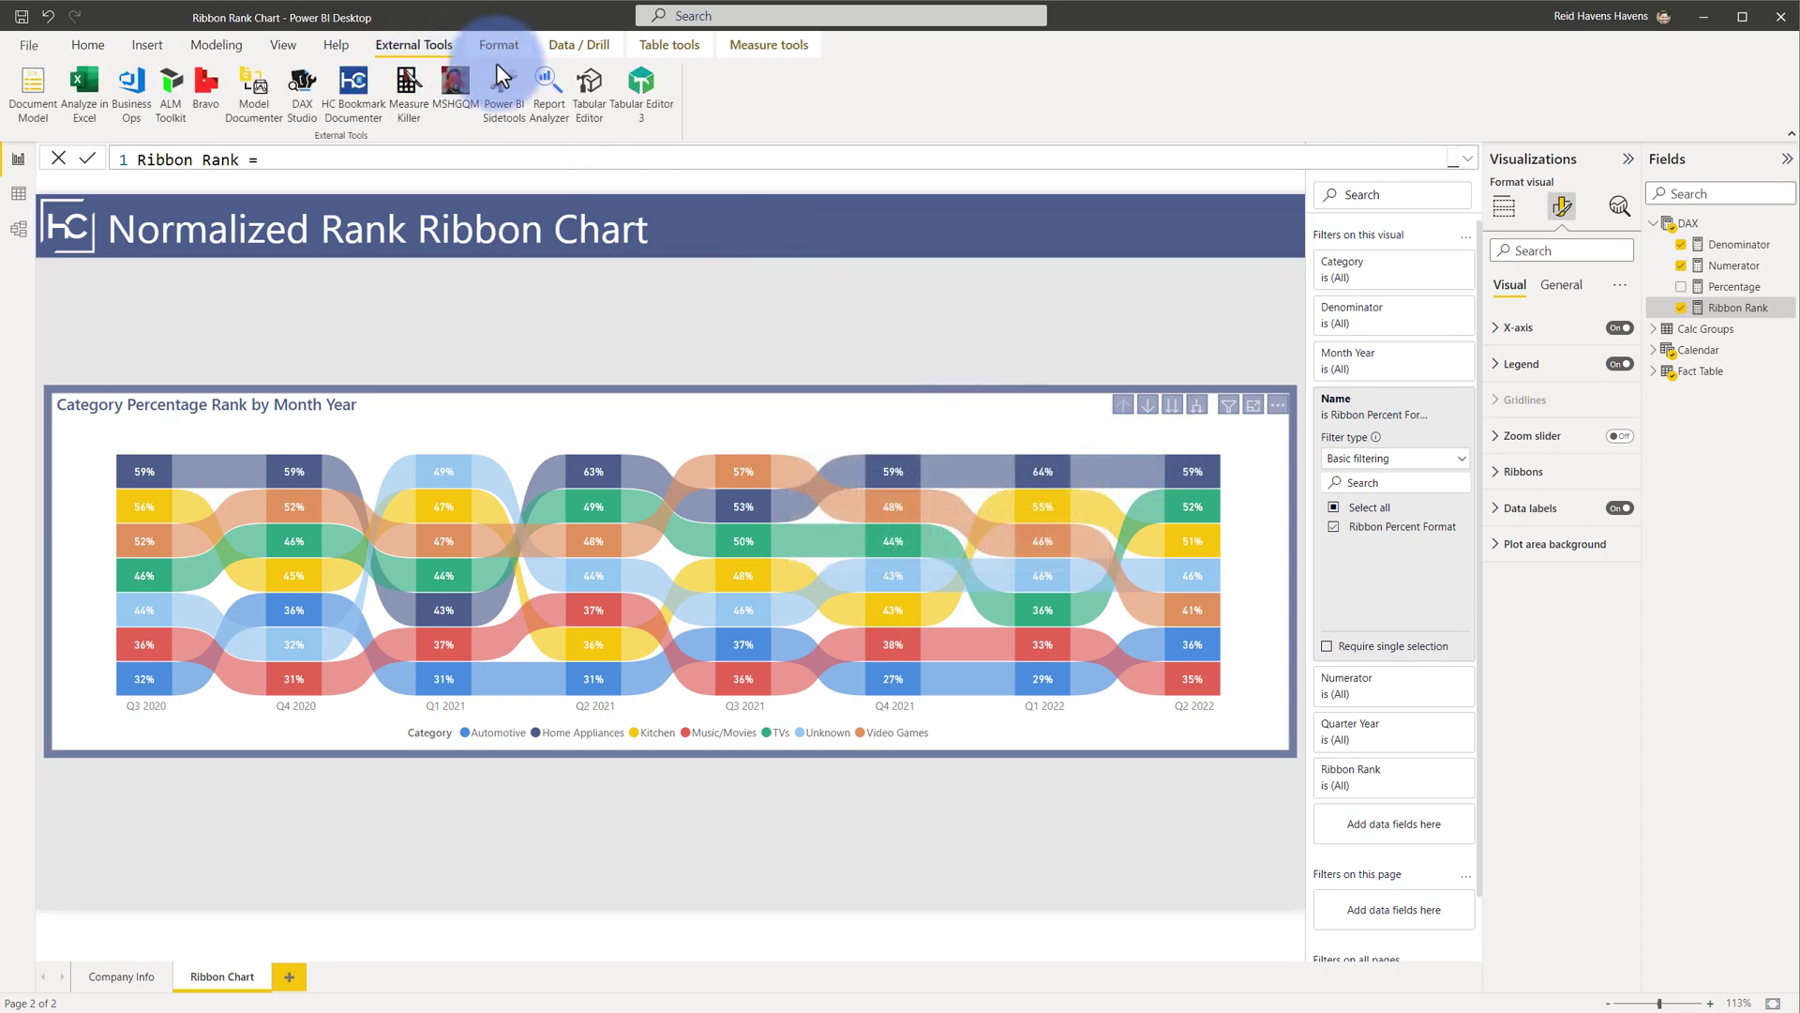
- Launch Tabular Editor 3 and select the Calc Groups item Ribbon Percent Format, showing SELECTEDMEASURE()
left_click(646, 98)
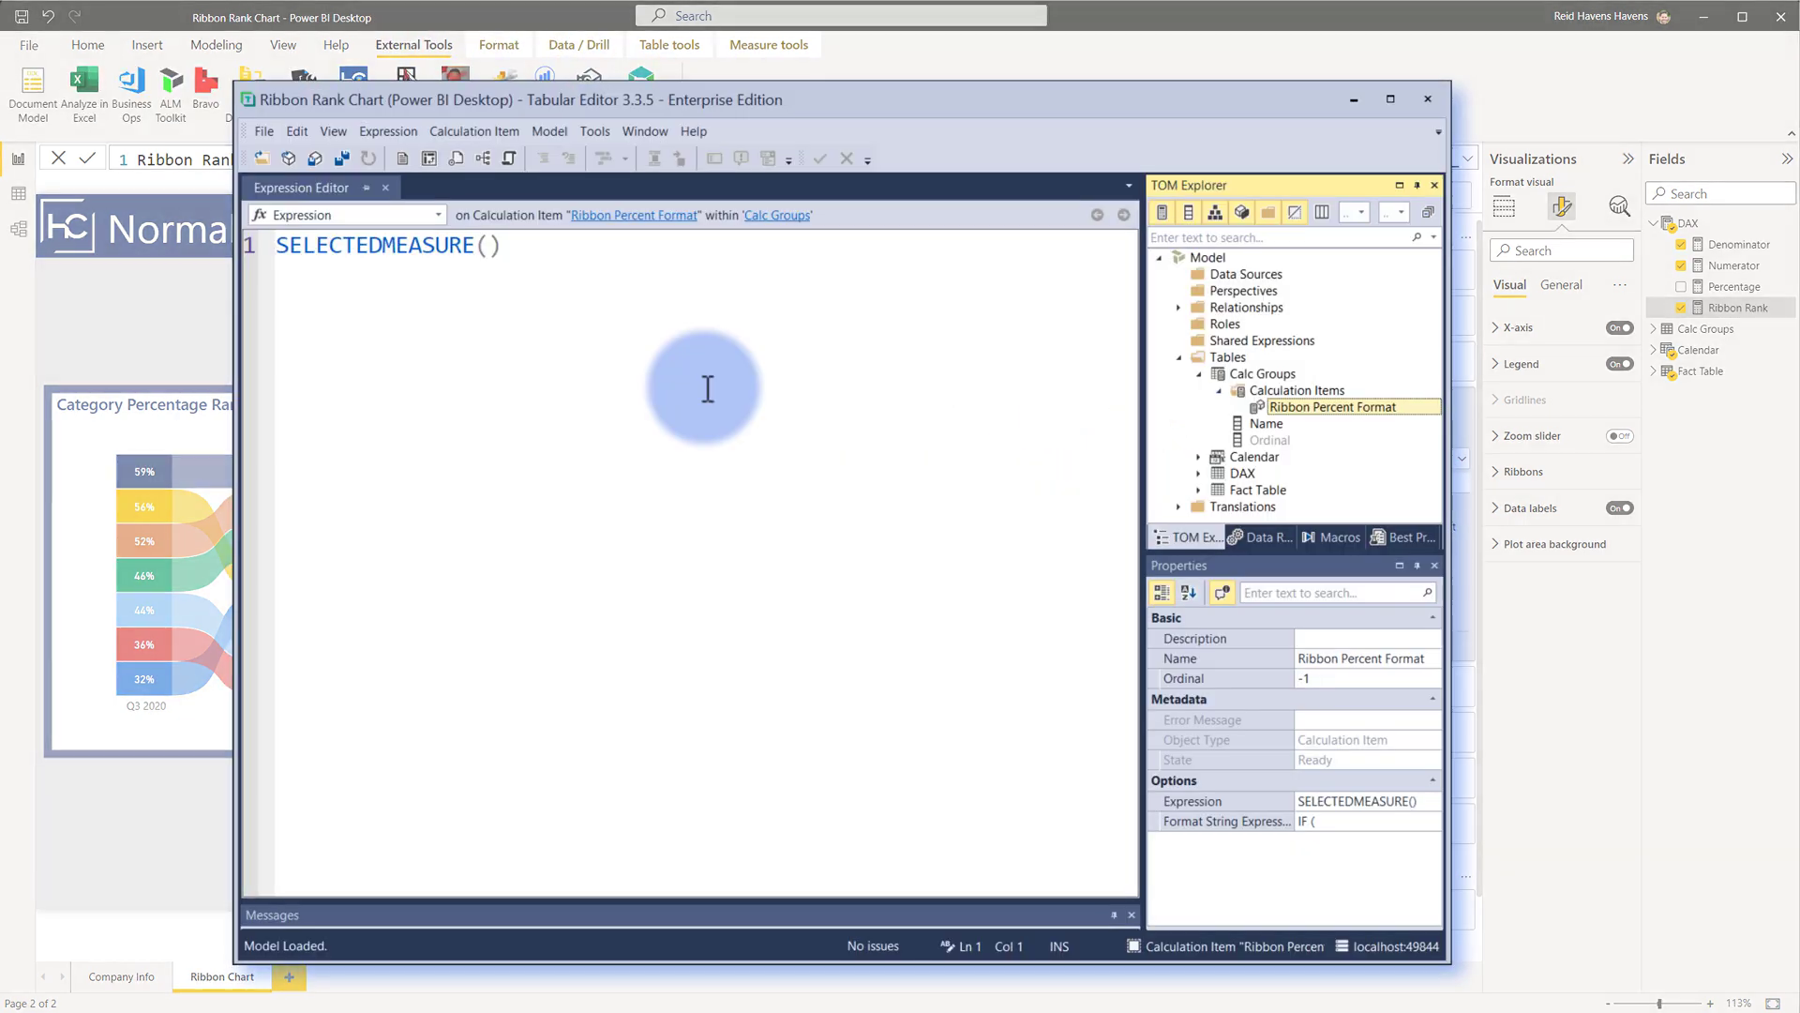
left_click(1257, 374)
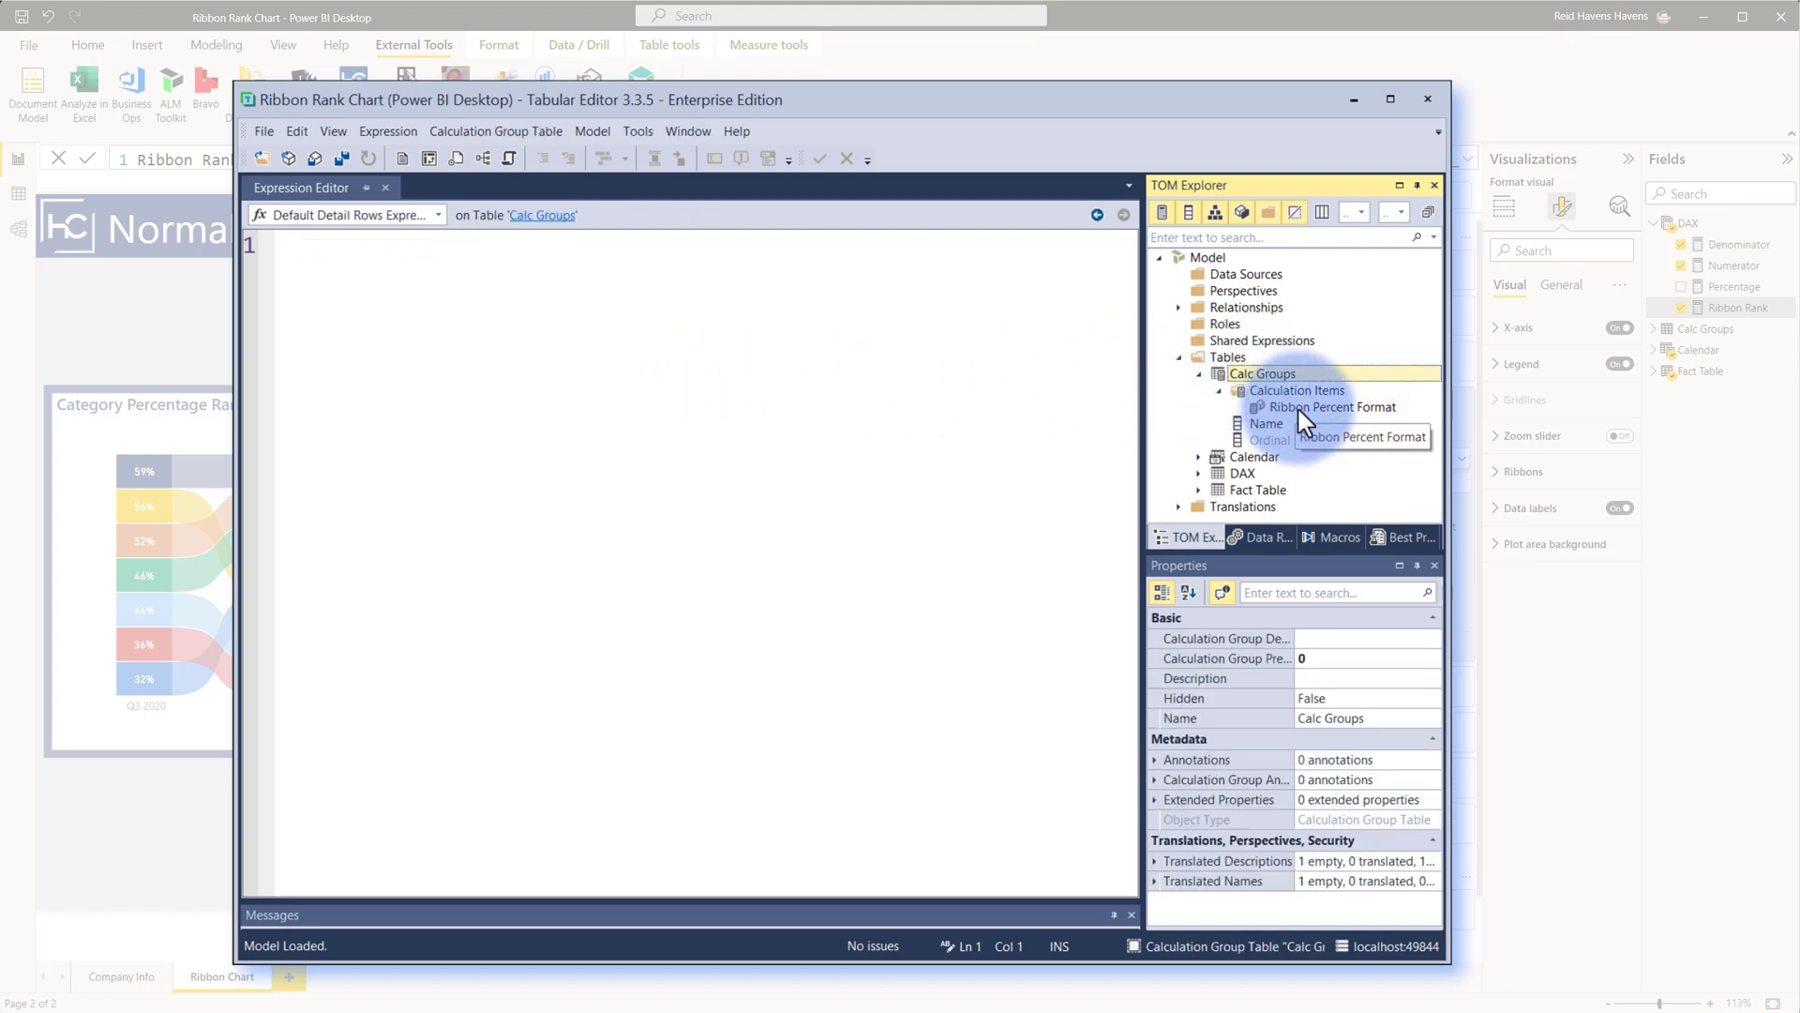
left_click(1303, 408)
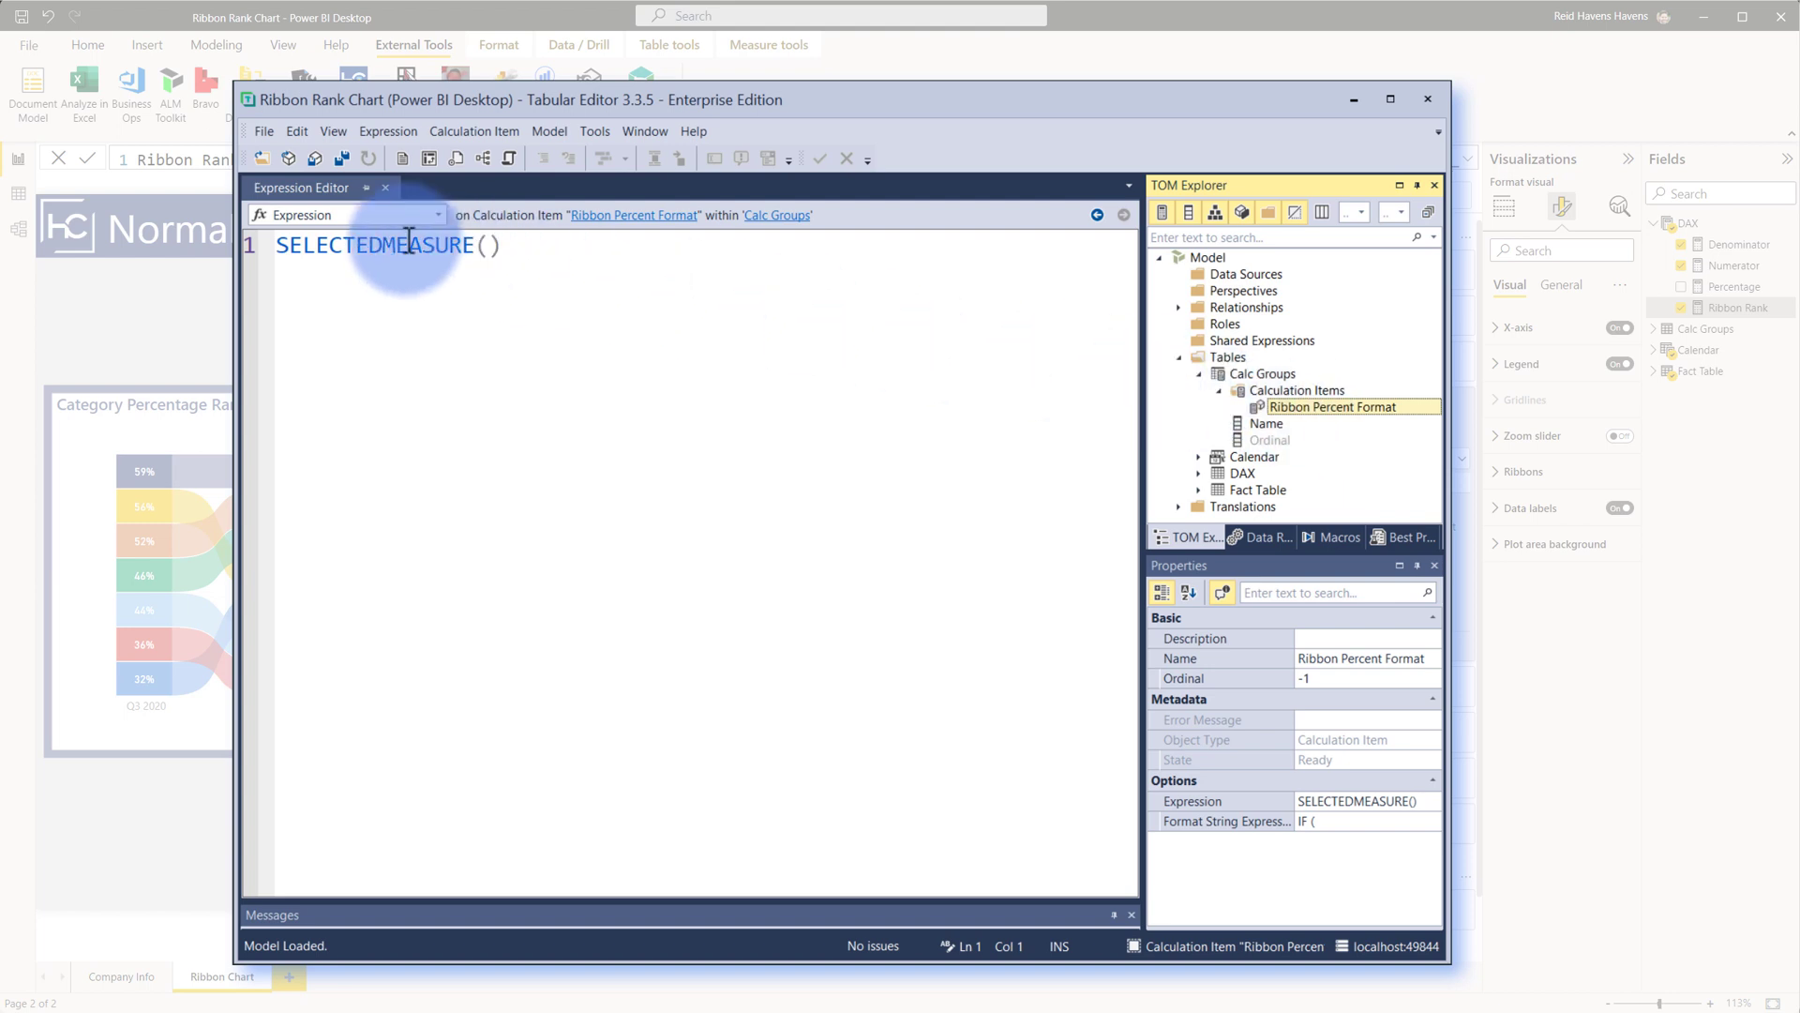
- Show the item's Format String Expression, highlighting FORMAT([Percentage], "0%") returned for [Ribbon Rank]
left_click(438, 215)
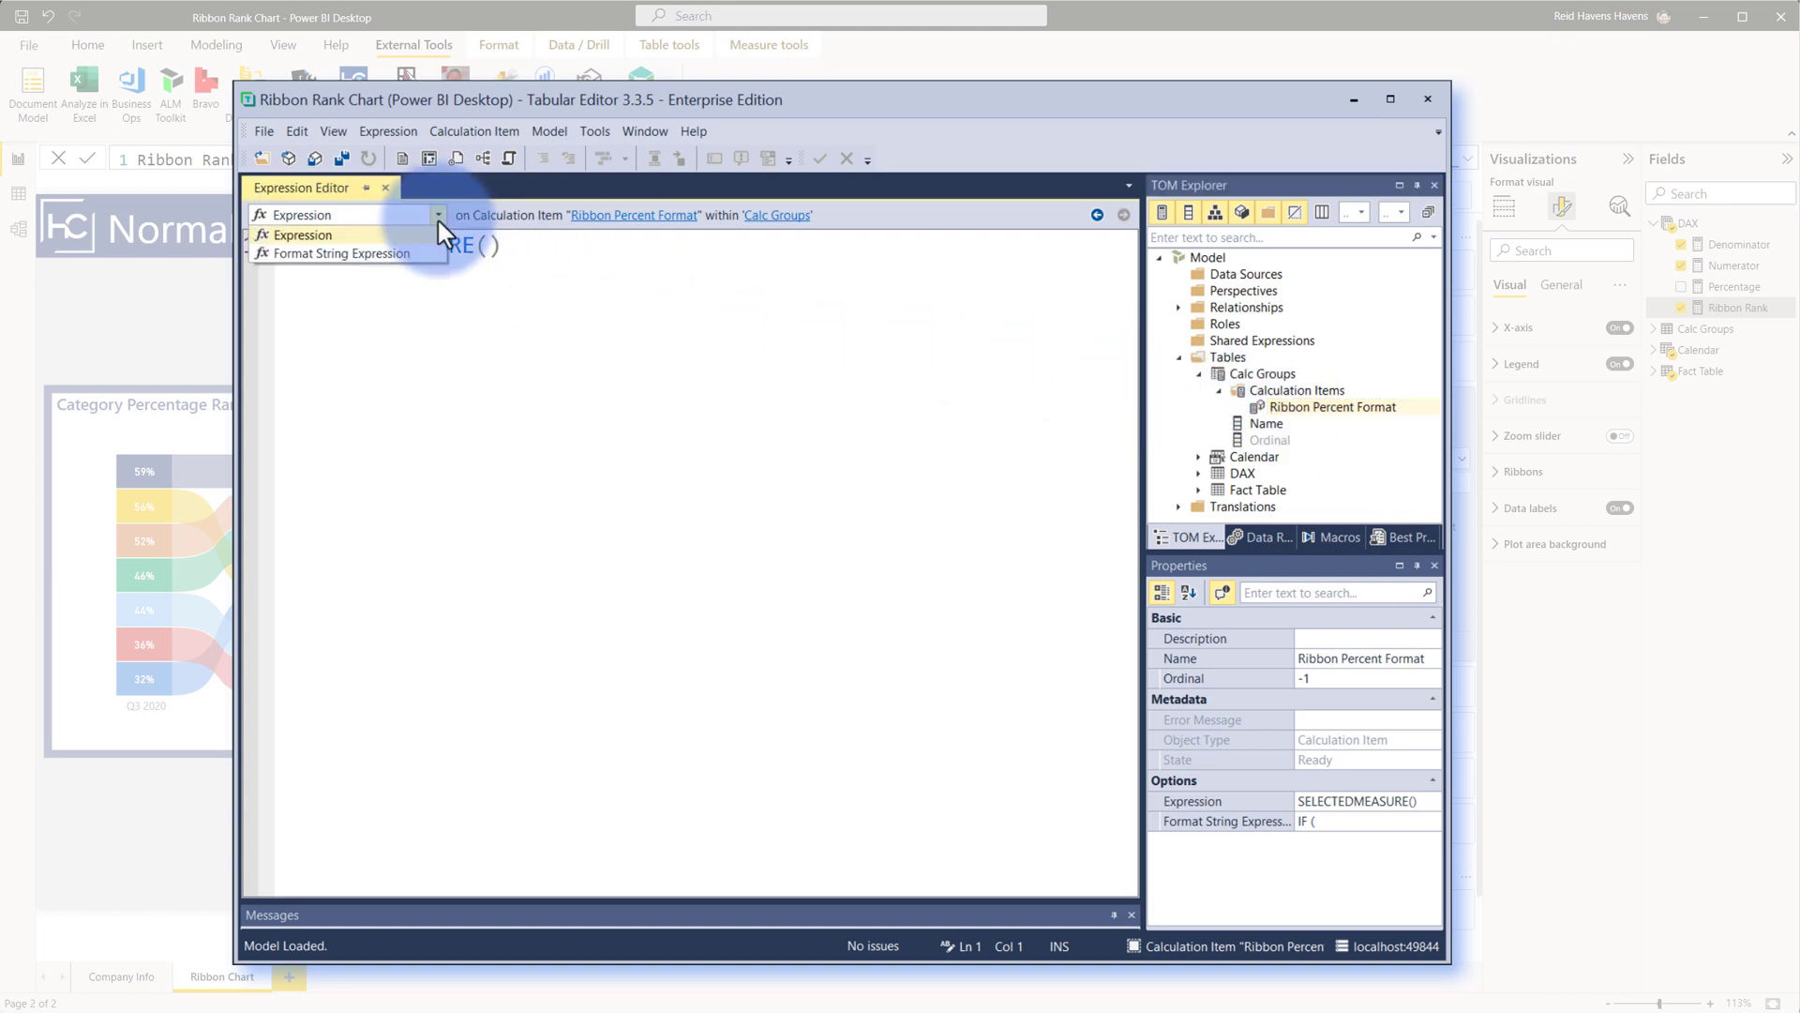
left_click(369, 253)
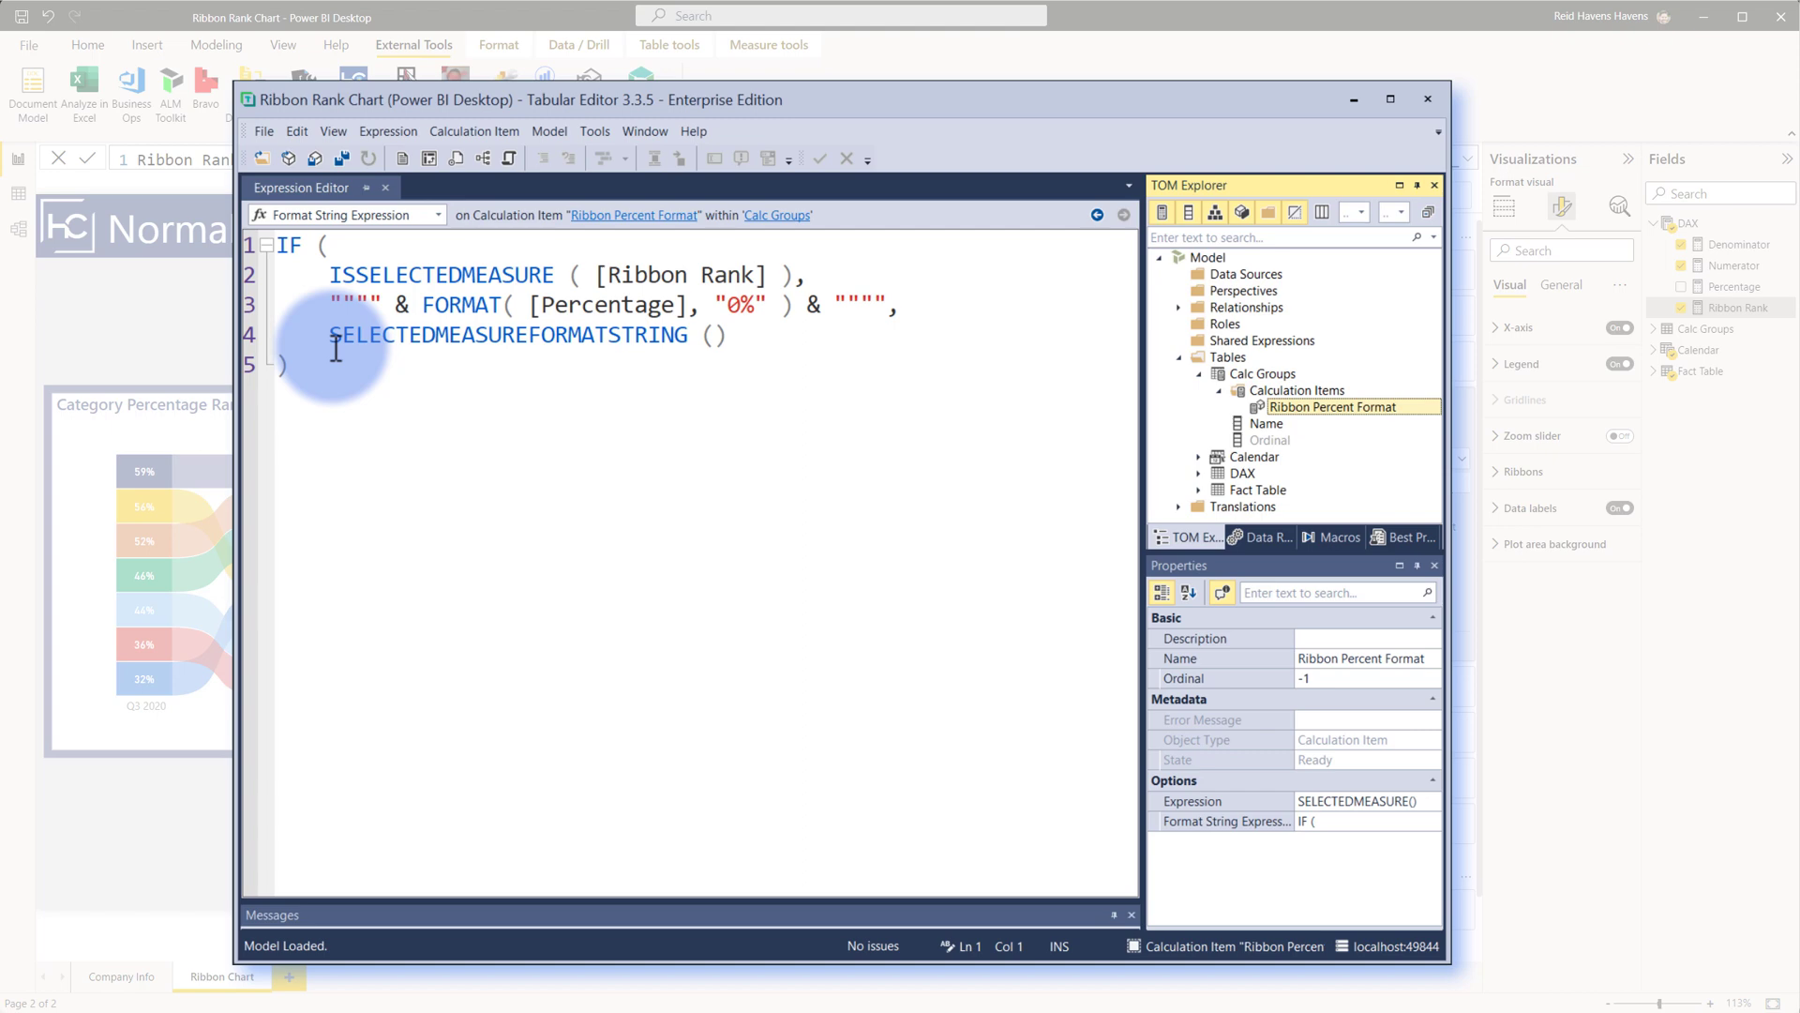
double_click(354, 304)
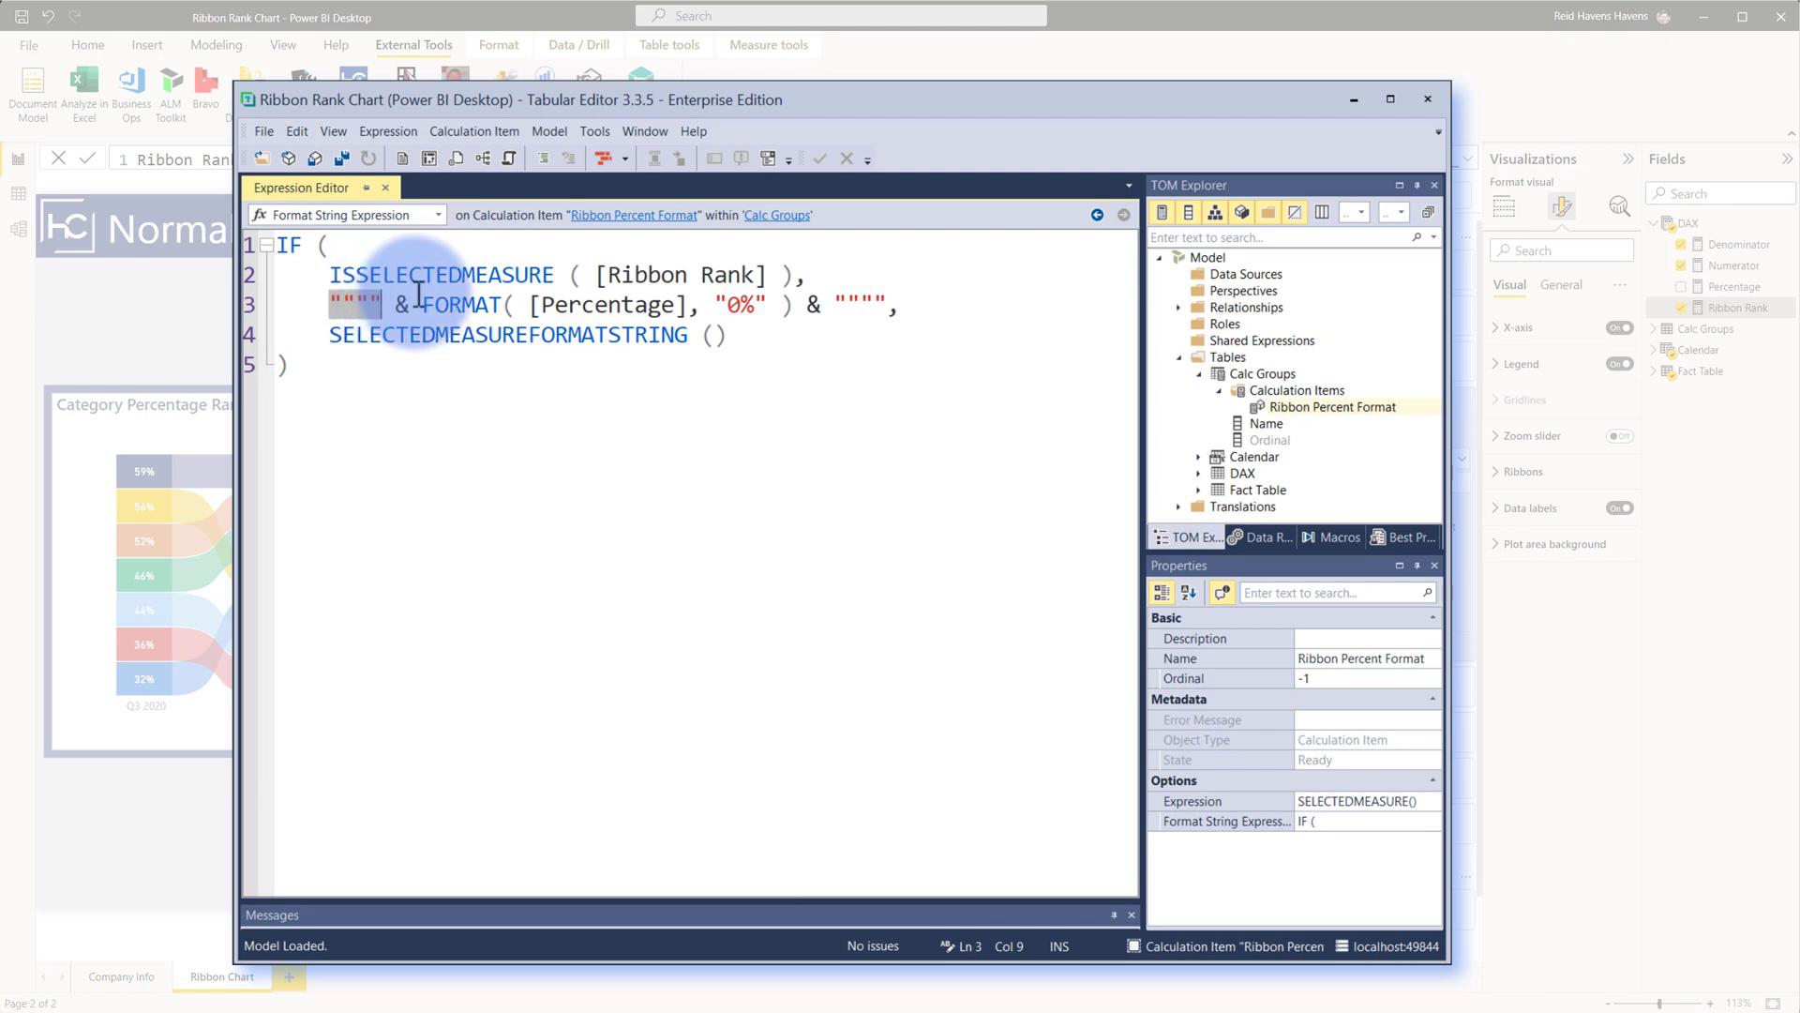
double_click(860, 302)
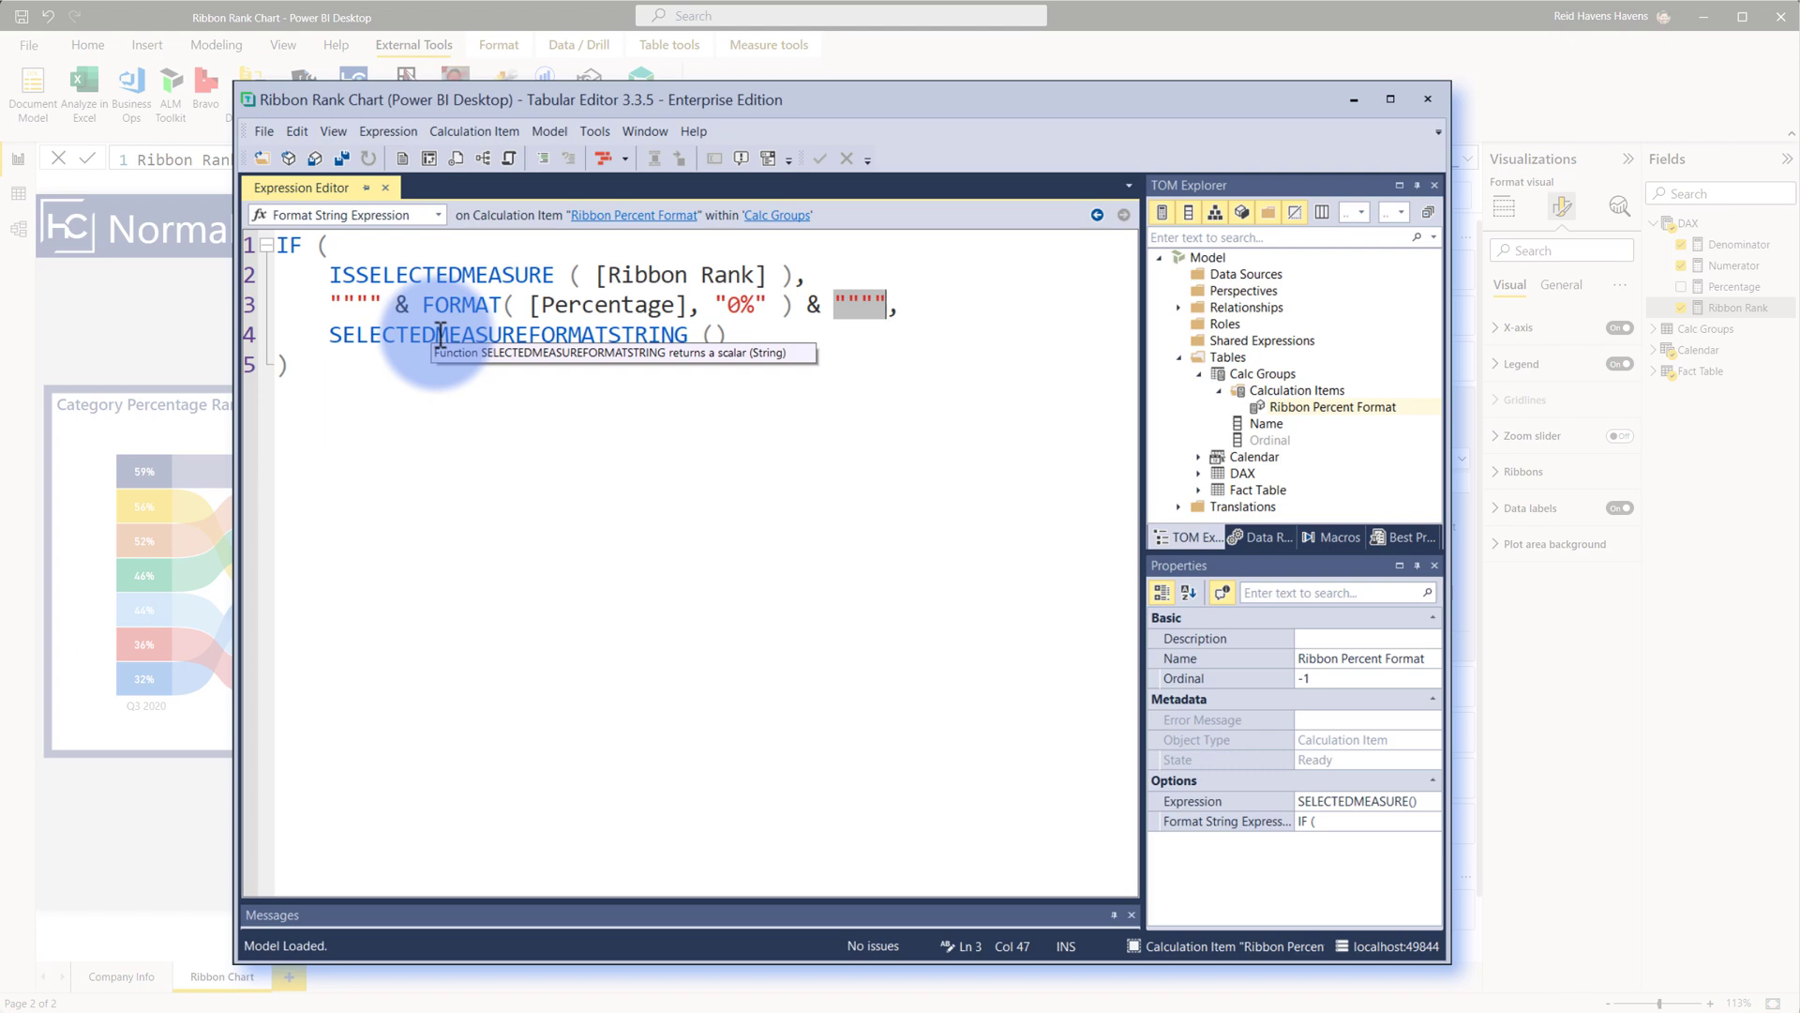
left_click_drag(385, 305, 784, 281)
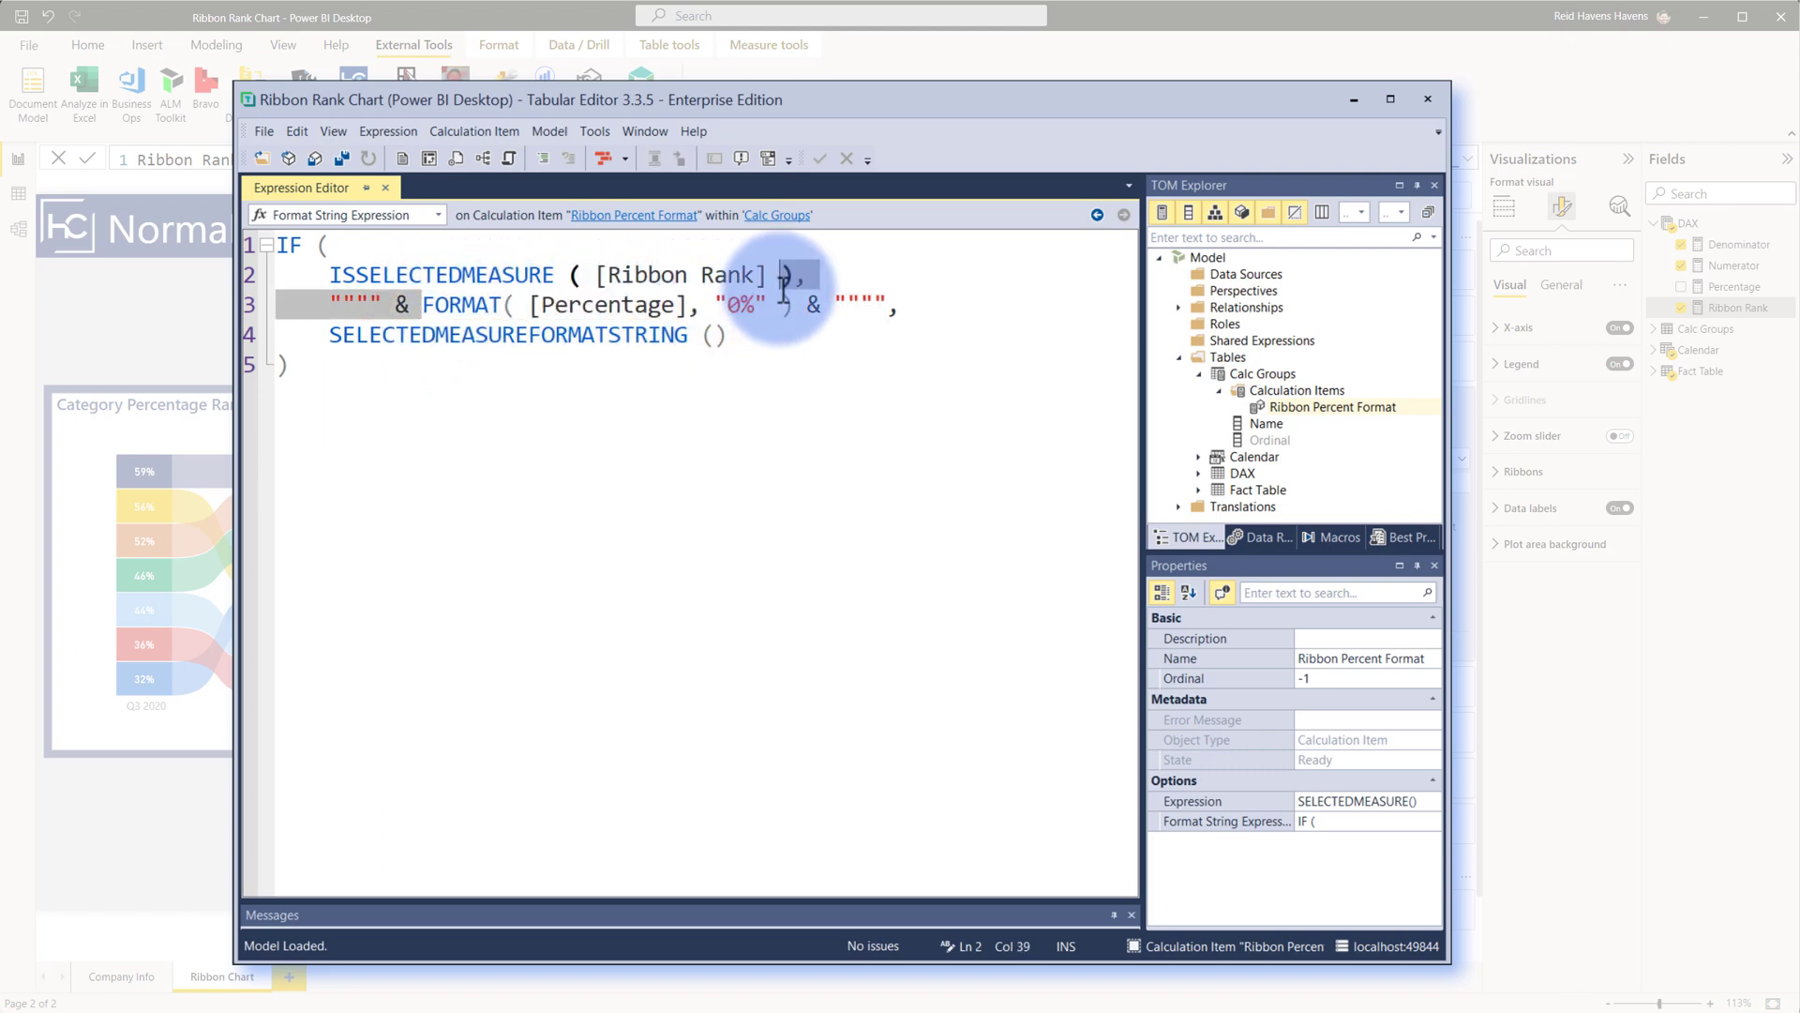
double_click(790, 302)
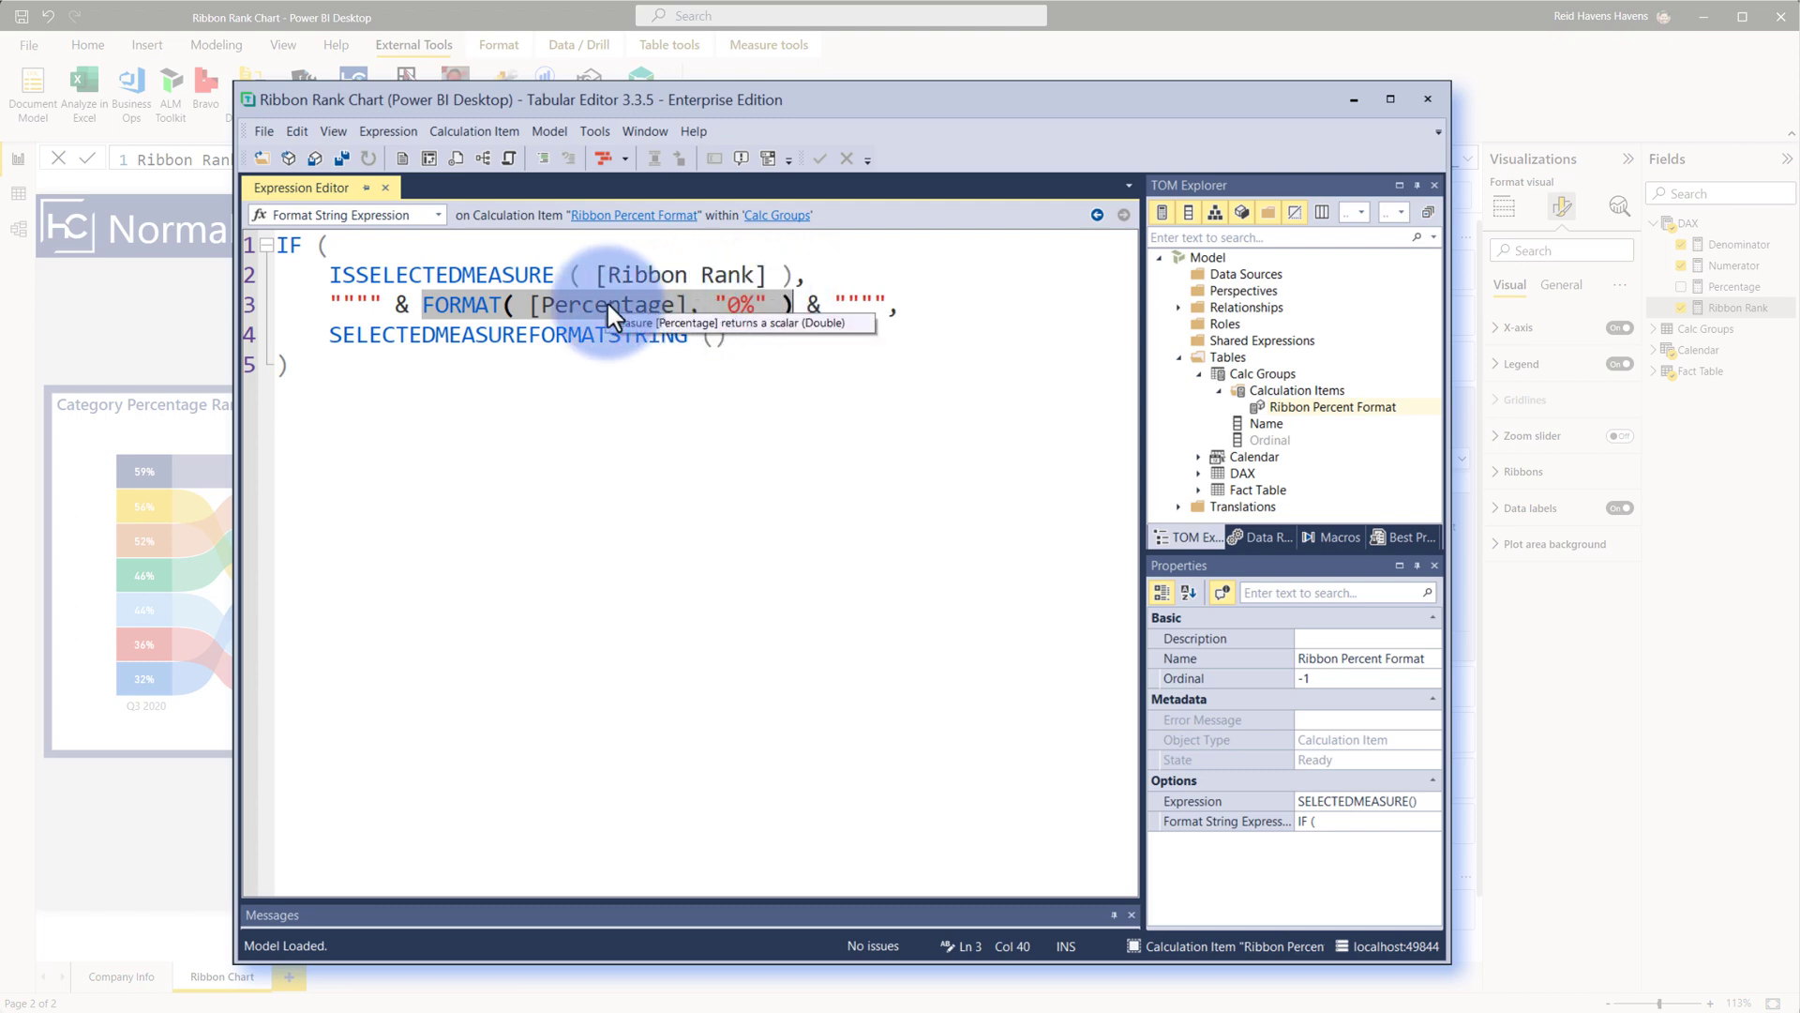
left_click_drag(596, 275, 768, 274)
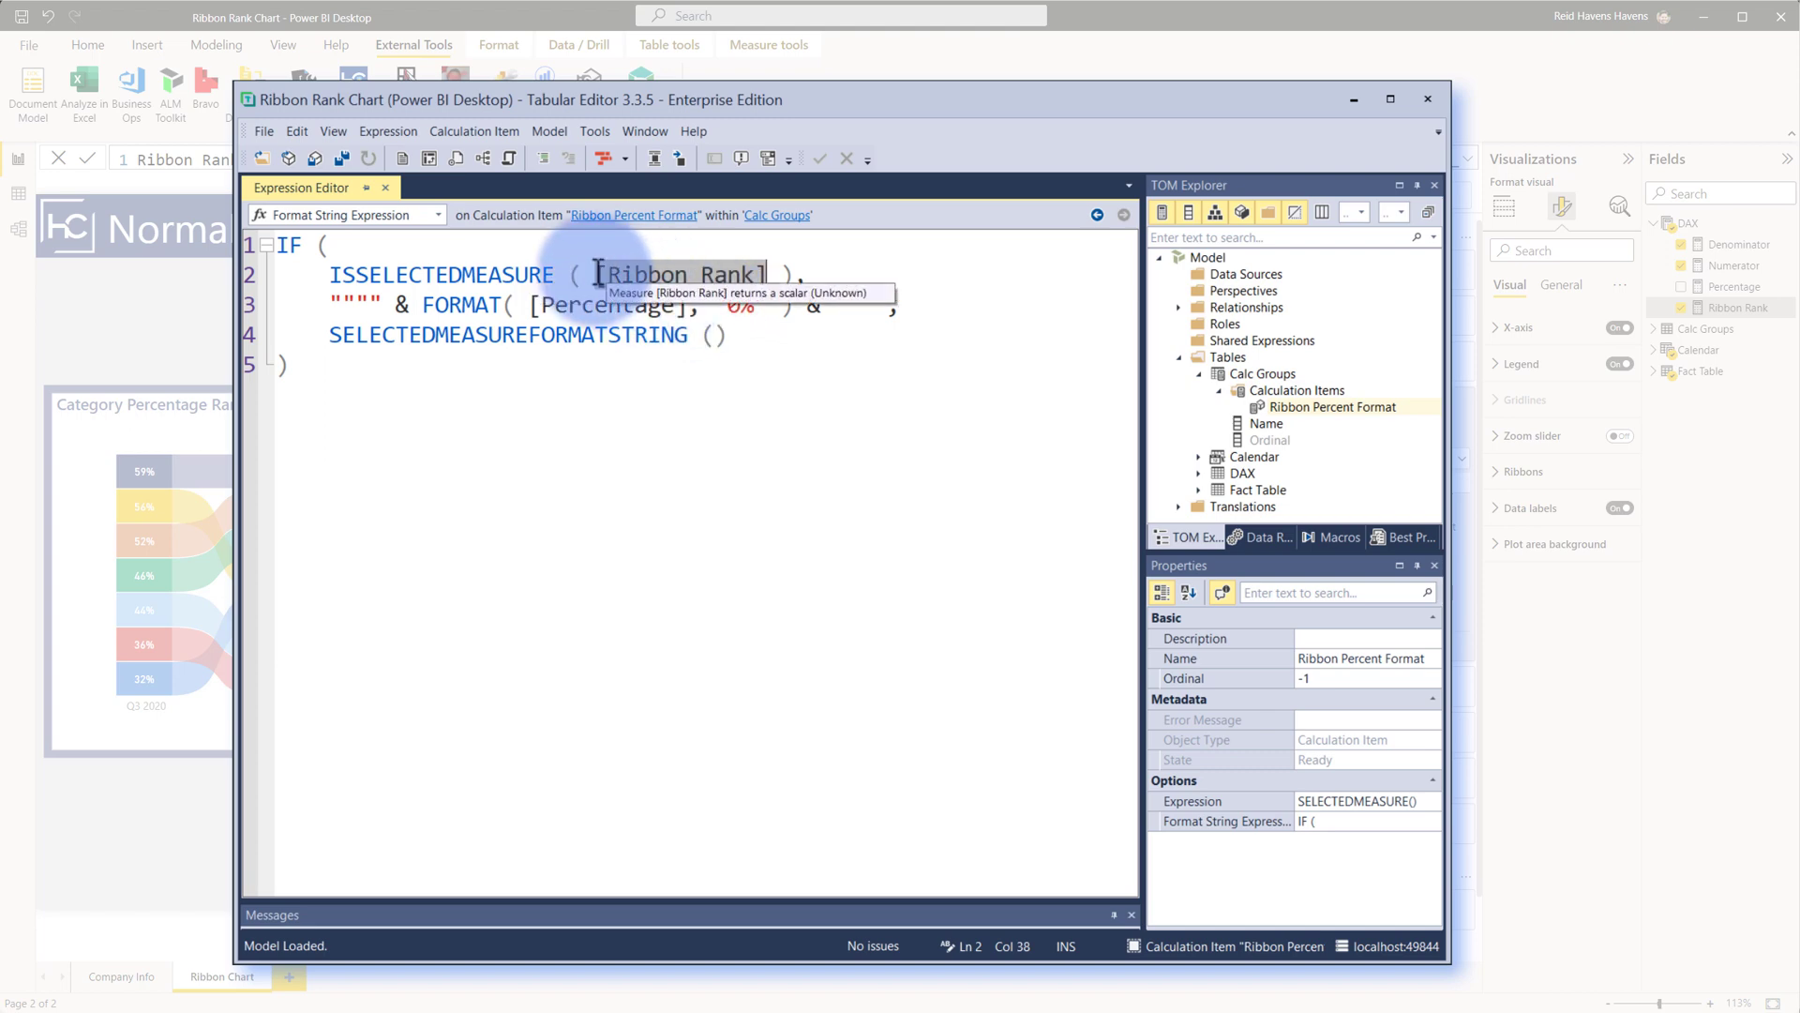
left_click(694, 308)
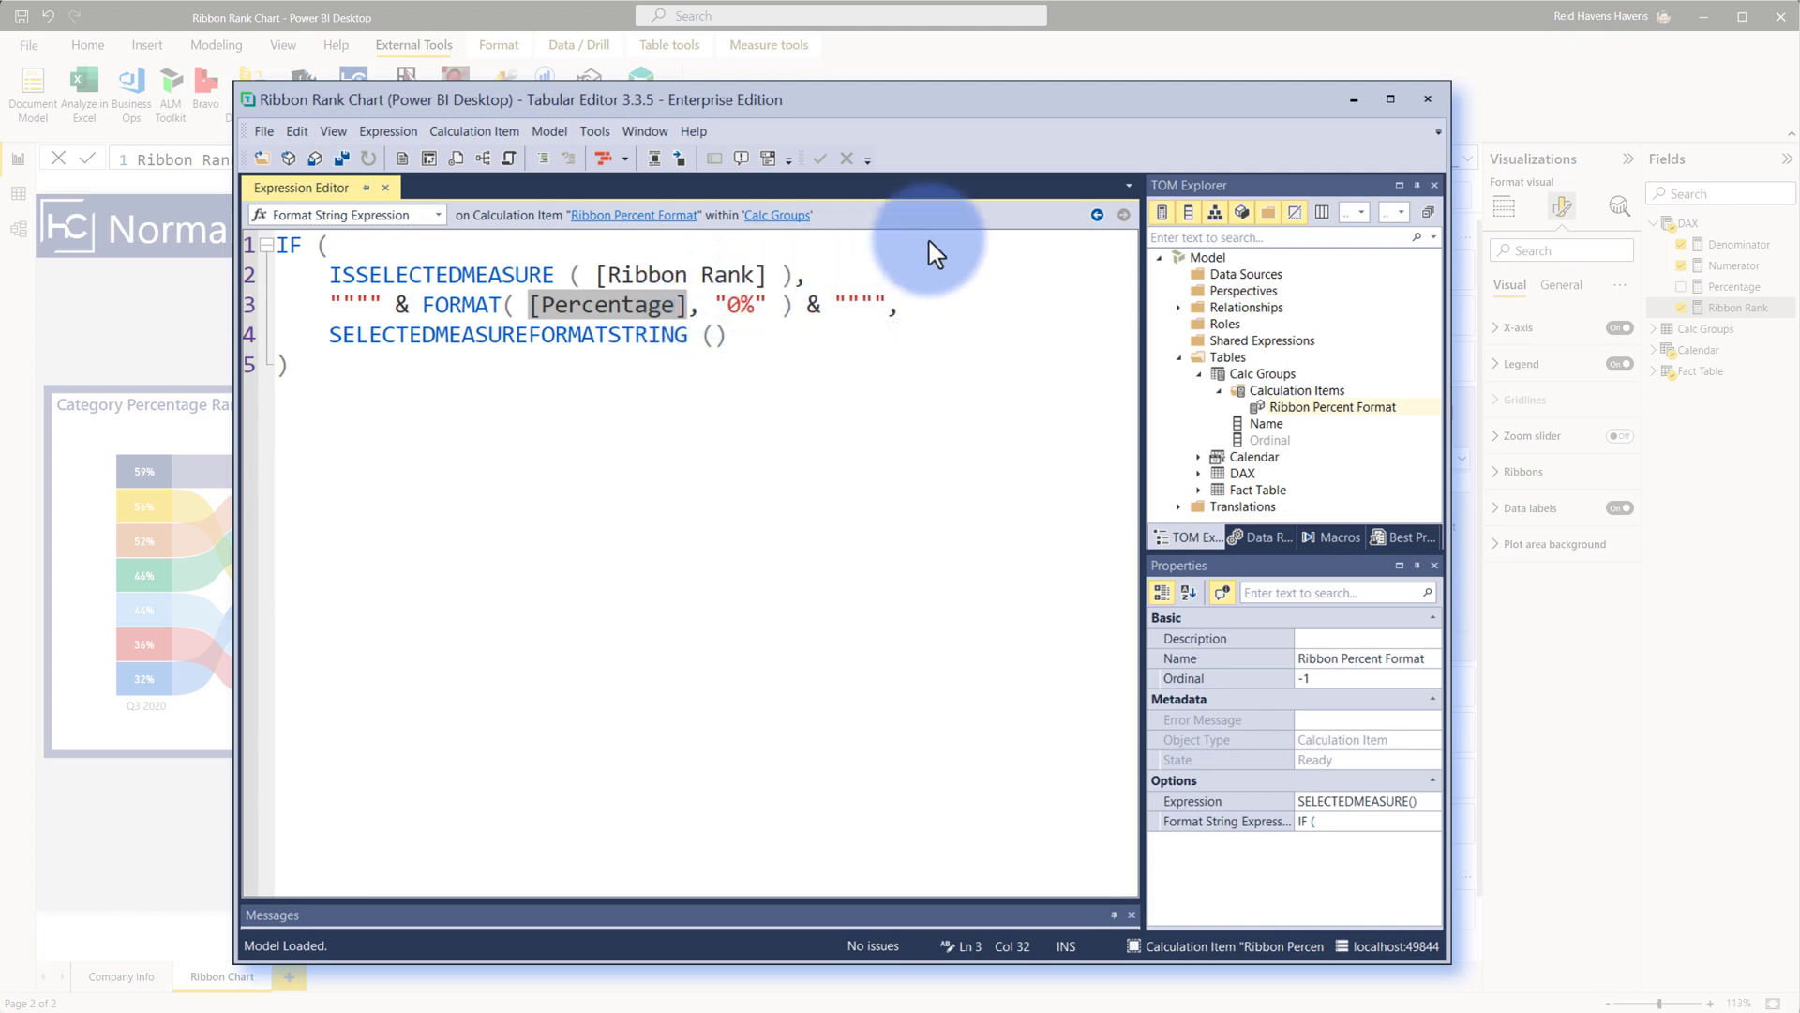
- Close Tabular Editor 3 to return to the Power BI report
left_click(1428, 99)
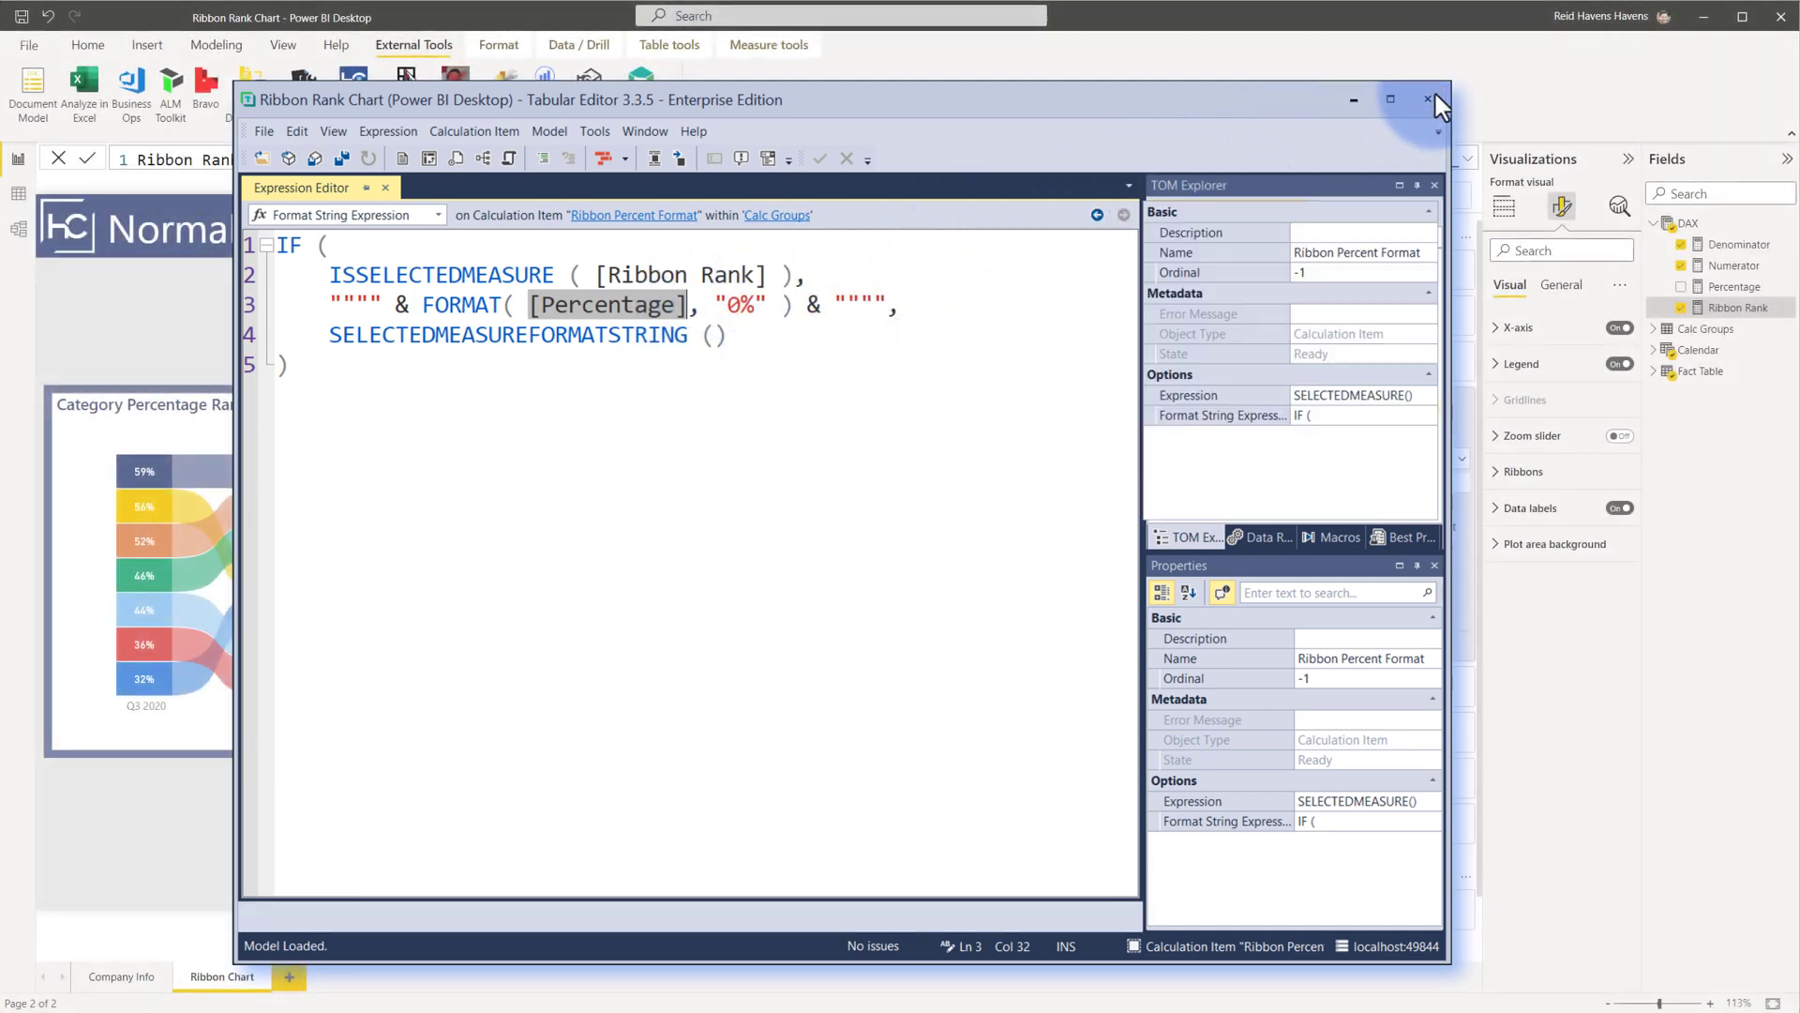